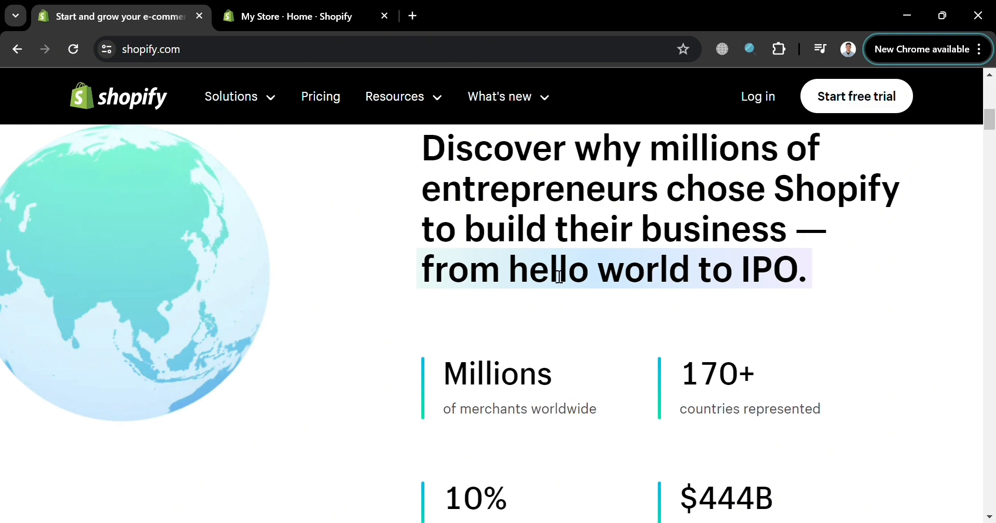
- Look through the Shopify homepage's sections on store building, selling, marketing and merchant stories, down to the footer
{"action": "scroll", "coordinate": [327, 330], "scroll_direction": "down", "scroll_amount": 15}
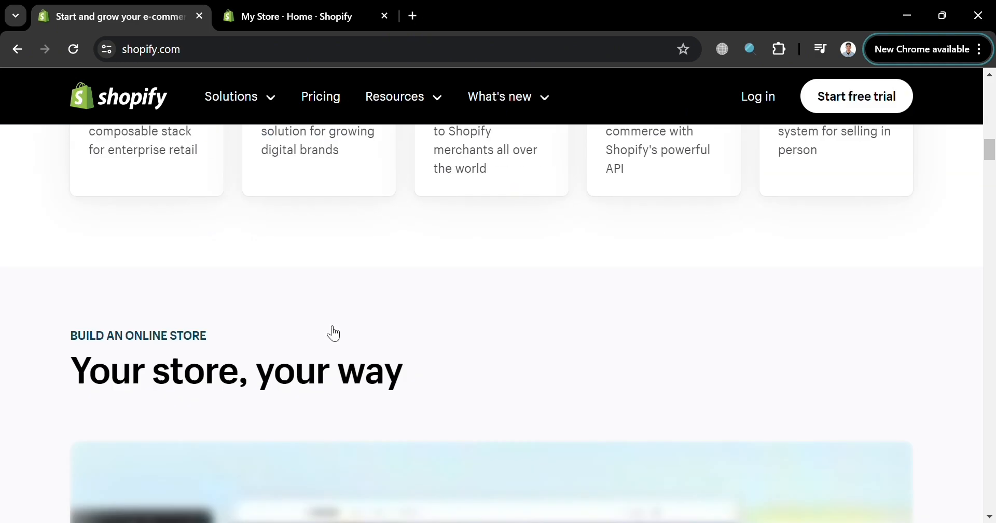
{"action": "scroll", "coordinate": [334, 333], "scroll_direction": "down", "scroll_amount": 12}
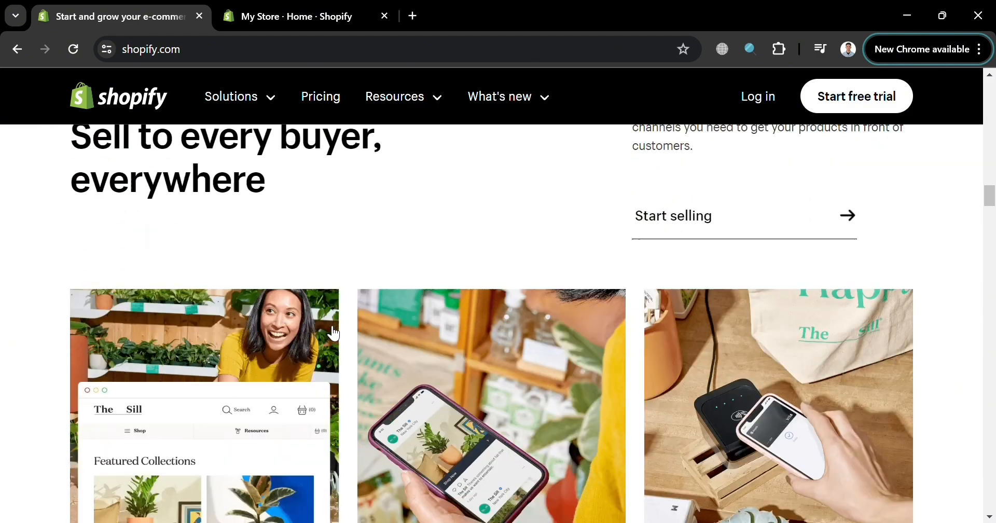
{"action": "scroll", "coordinate": [333, 333], "scroll_direction": "down", "scroll_amount": 15}
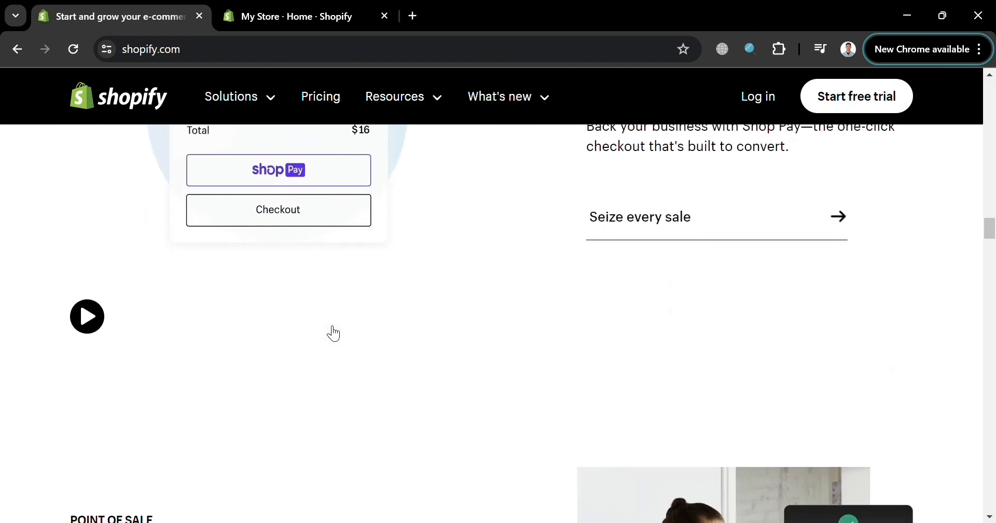
{"action": "scroll", "coordinate": [333, 333], "scroll_direction": "down", "scroll_amount": 15}
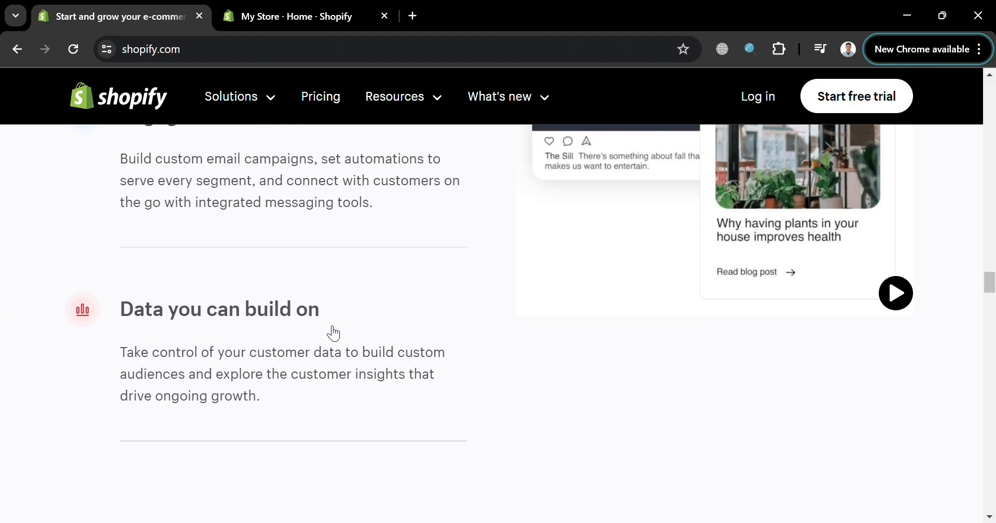
{"action": "scroll", "coordinate": [334, 333], "scroll_direction": "down", "scroll_amount": 15}
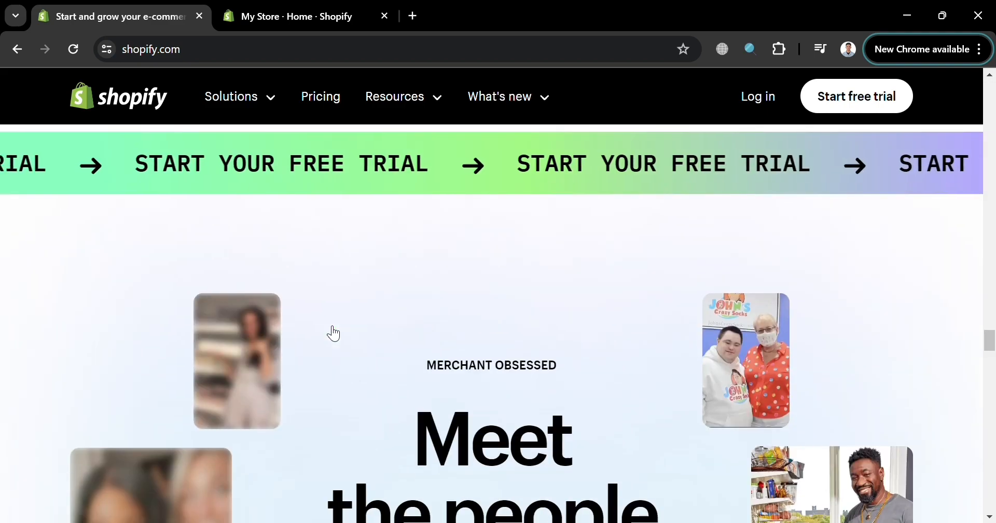
{"action": "scroll", "coordinate": [334, 333], "scroll_direction": "down", "scroll_amount": 15}
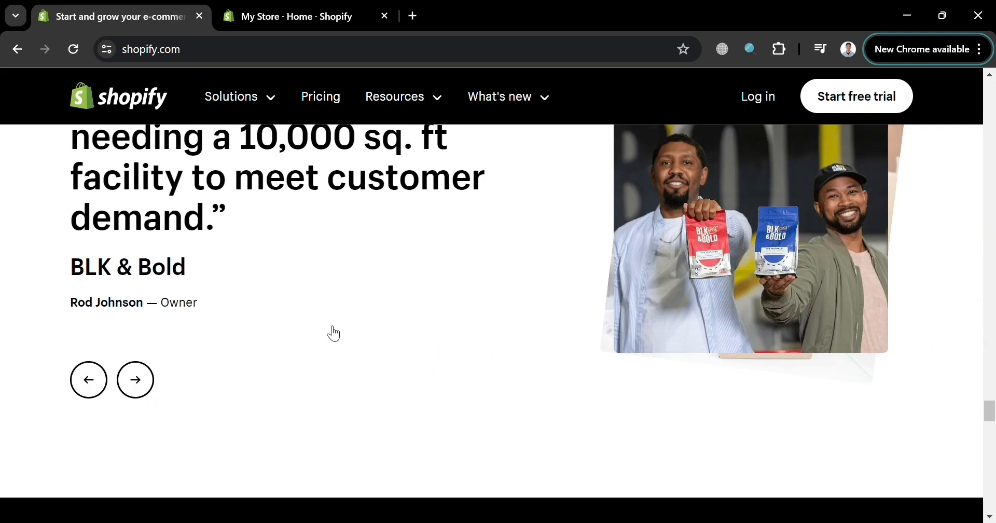
{"action": "scroll", "coordinate": [334, 333], "scroll_direction": "down", "scroll_amount": 15}
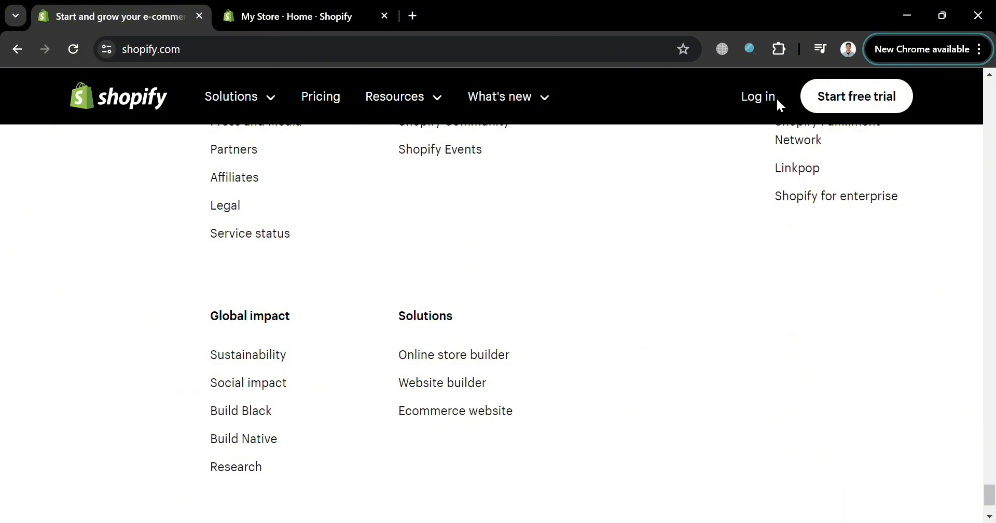
{"action": "scroll", "coordinate": [653, 193], "scroll_direction": "up", "scroll_amount": 9}
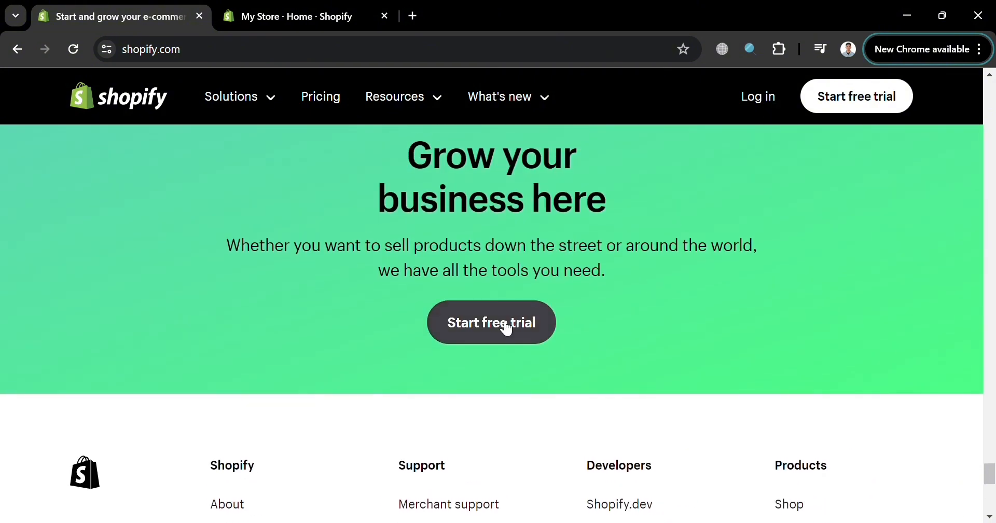
- Switch to the My Store admin and open the Shopify App Store from its recommended apps
{"action": "left_click", "coordinate": [295, 7]}
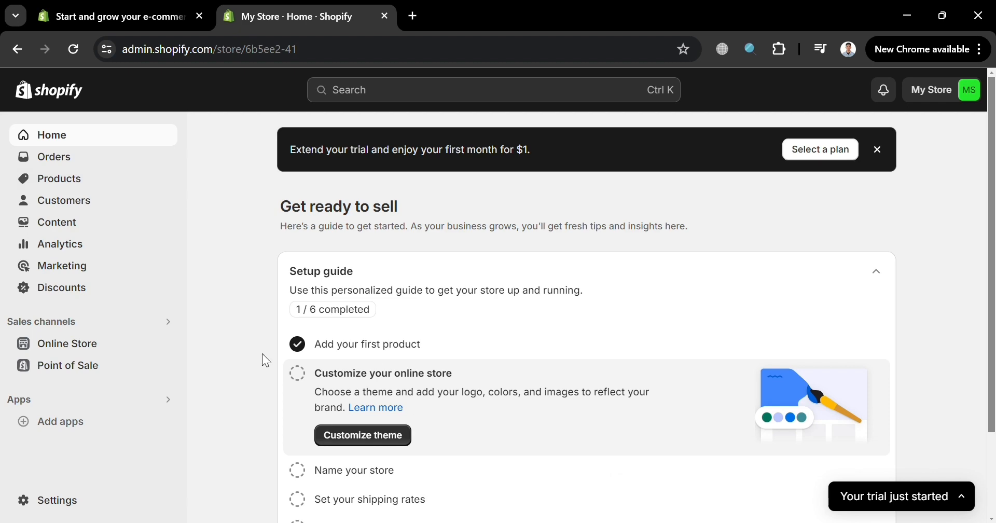
{"action": "left_click", "coordinate": [55, 430]}
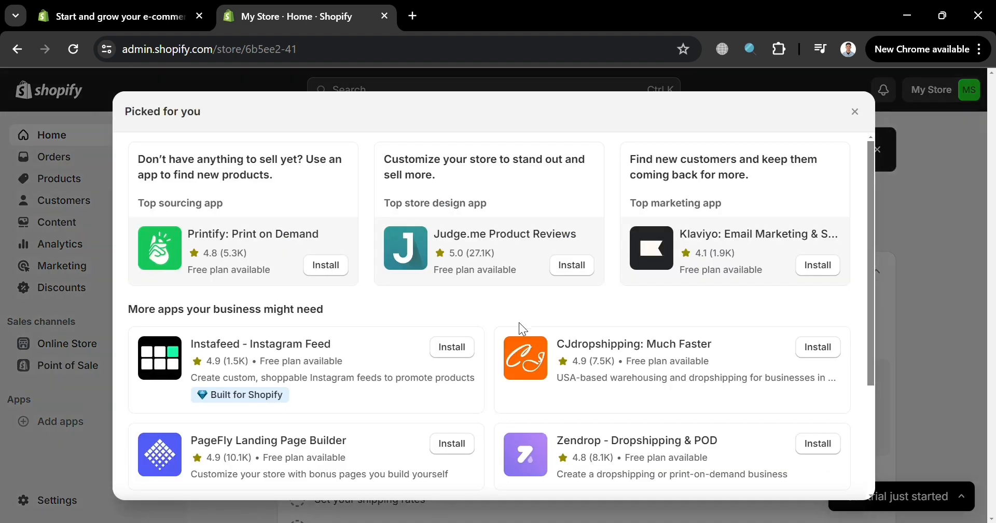
{"action": "scroll", "coordinate": [568, 344], "scroll_direction": "down", "scroll_amount": 3}
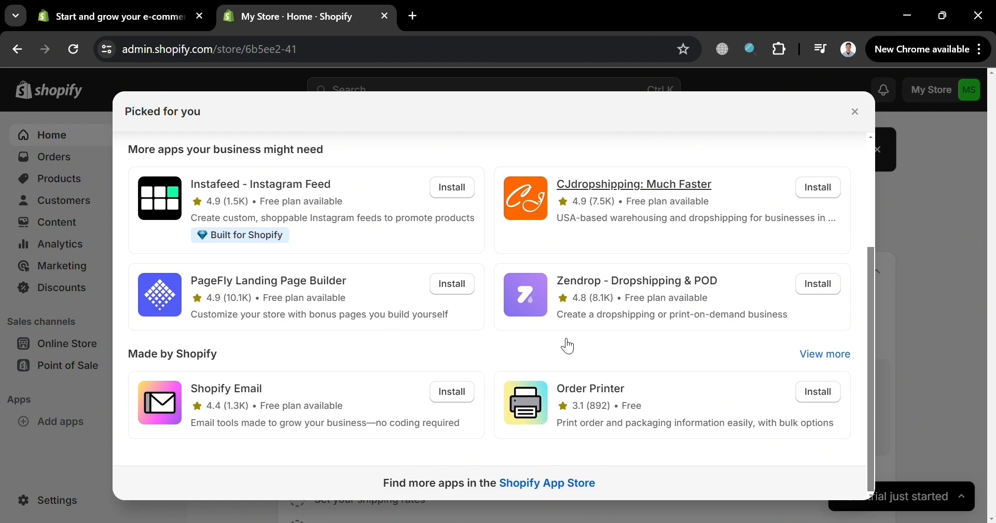
{"action": "left_click", "coordinate": [588, 483]}
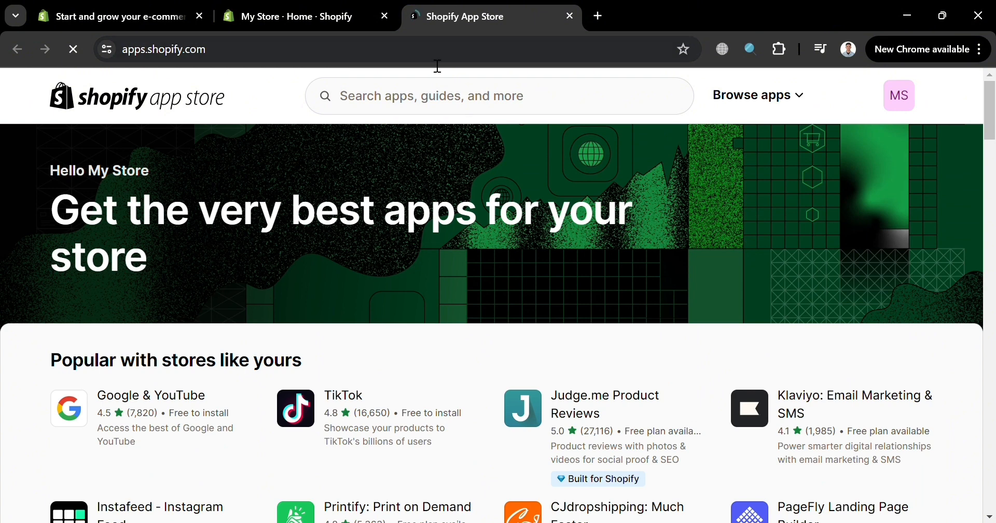
- Search the app store for "replo" and open the Replo Landing Page Designer listing
{"action": "left_click", "coordinate": [461, 97]}
{"action": "type", "text": "re"}
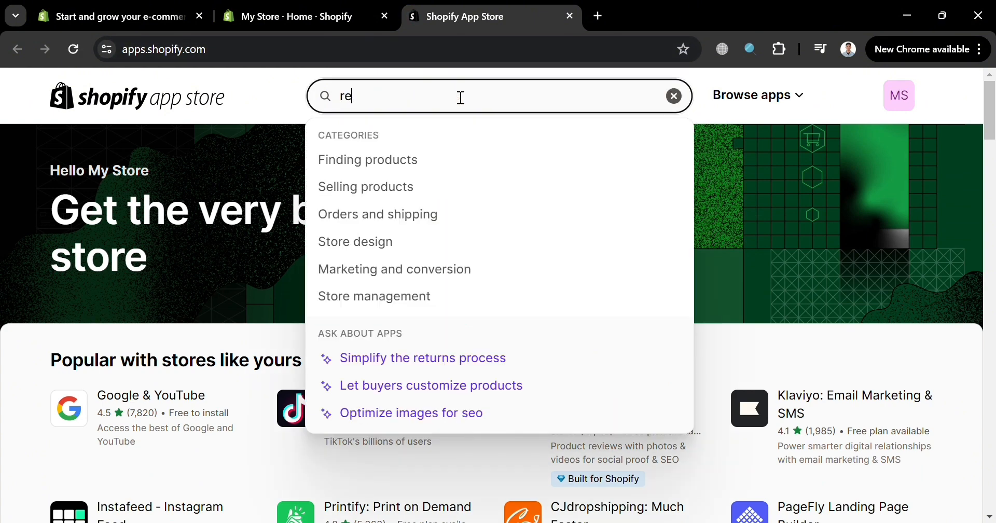
{"action": "type", "text": "plo"}
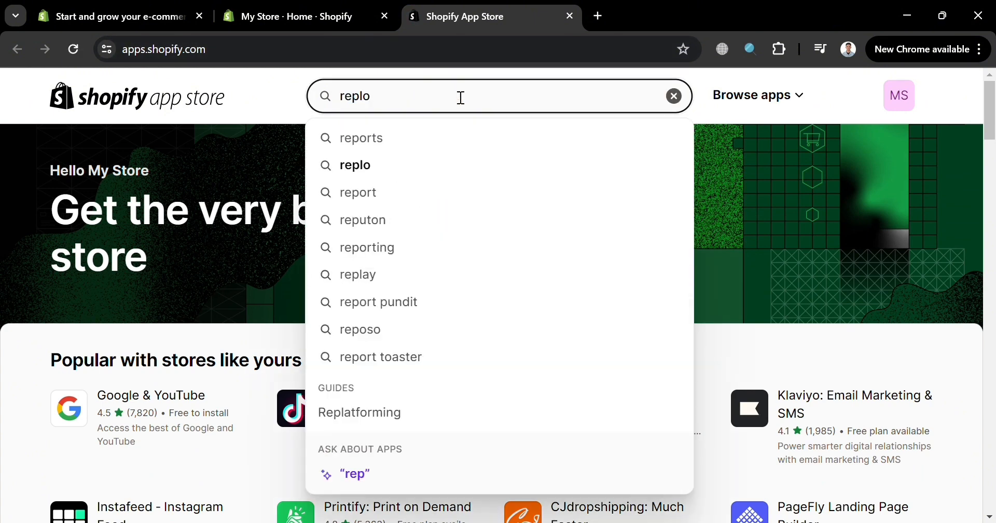
{"action": "left_click", "coordinate": [466, 173]}
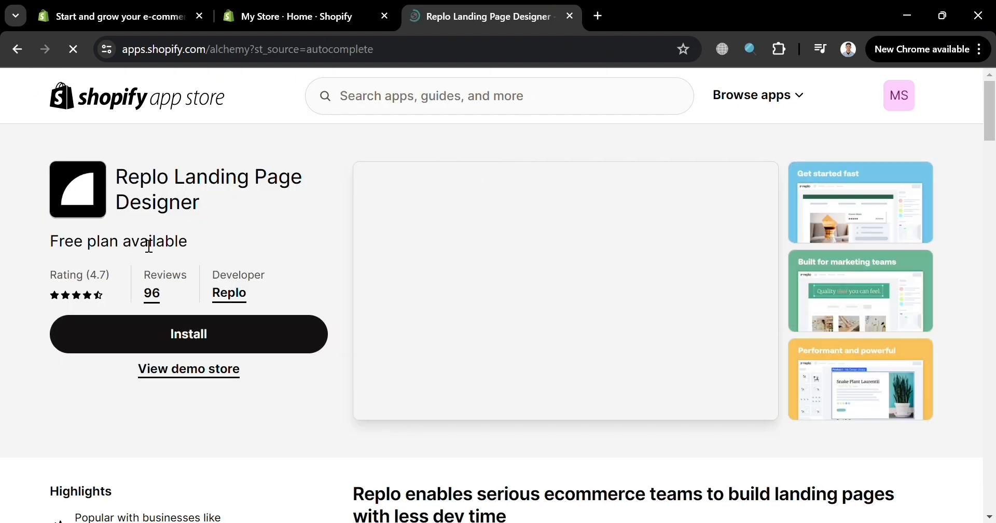
- Examine the Replo listing's description, page builder features, pricing plans and reviews
{"action": "scroll", "coordinate": [483, 389], "scroll_direction": "down", "scroll_amount": 5}
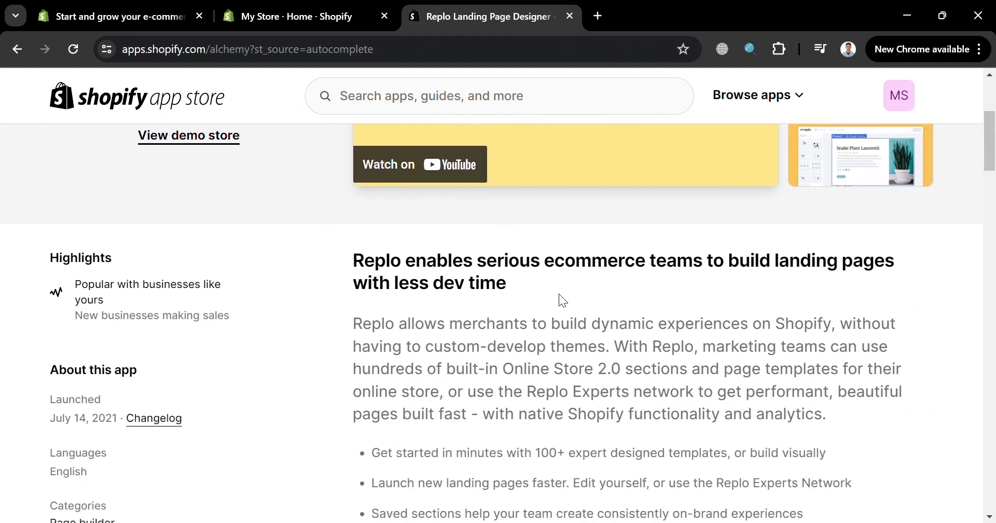
{"action": "scroll", "coordinate": [452, 314], "scroll_direction": "down", "scroll_amount": 7}
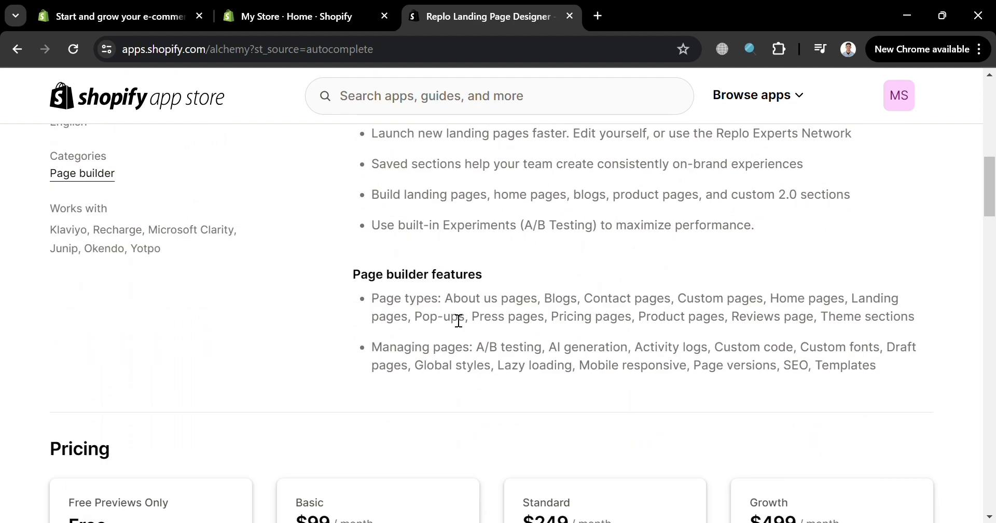
{"action": "scroll", "coordinate": [459, 320], "scroll_direction": "down", "scroll_amount": 5}
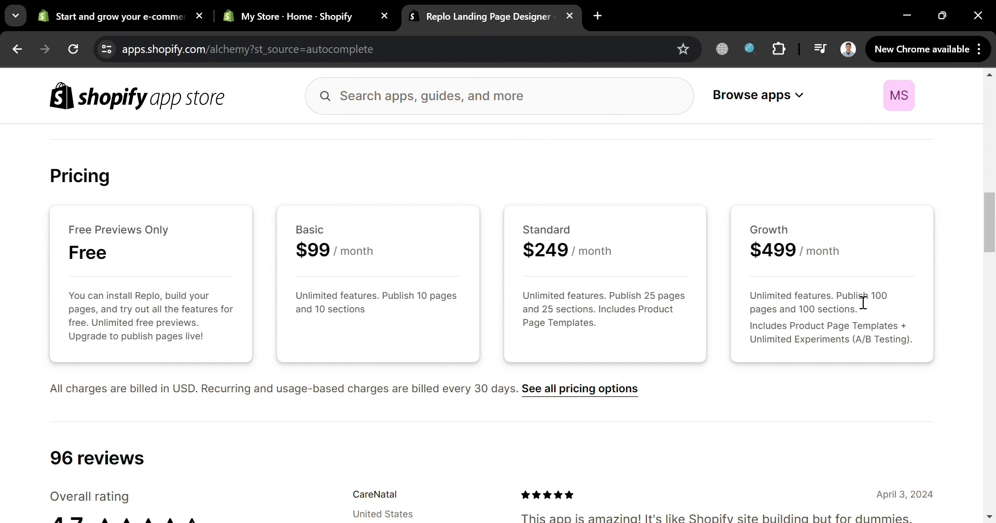
{"action": "scroll", "coordinate": [831, 330], "scroll_direction": "down", "scroll_amount": 5}
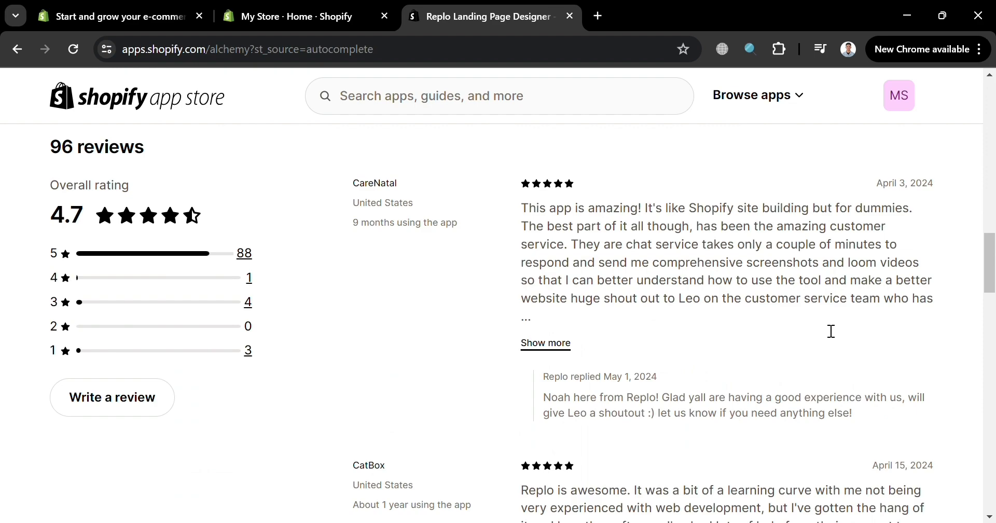
{"action": "scroll", "coordinate": [828, 330], "scroll_direction": "down", "scroll_amount": 3}
{"action": "scroll", "coordinate": [824, 322], "scroll_direction": "up", "scroll_amount": 6}
{"action": "scroll", "coordinate": [678, 418], "scroll_direction": "up", "scroll_amount": 20}
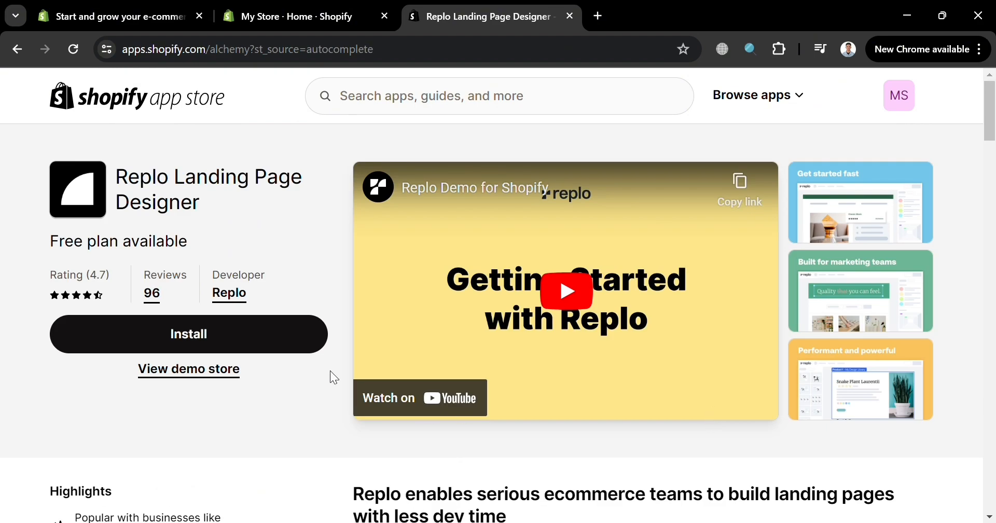
- Install Replo Landing Page Designer on My Store and sign up for its account with Google
{"action": "left_click", "coordinate": [270, 340]}
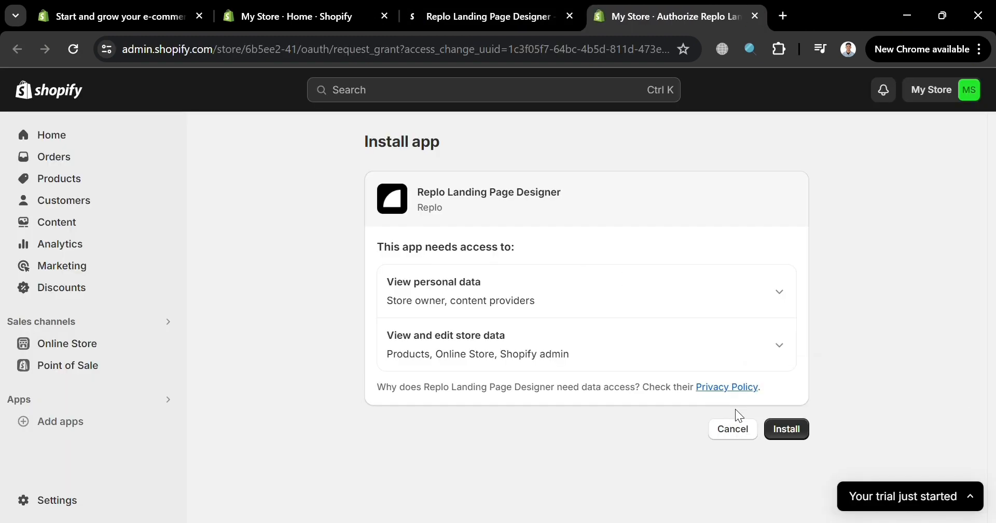
{"action": "left_click", "coordinate": [798, 427]}
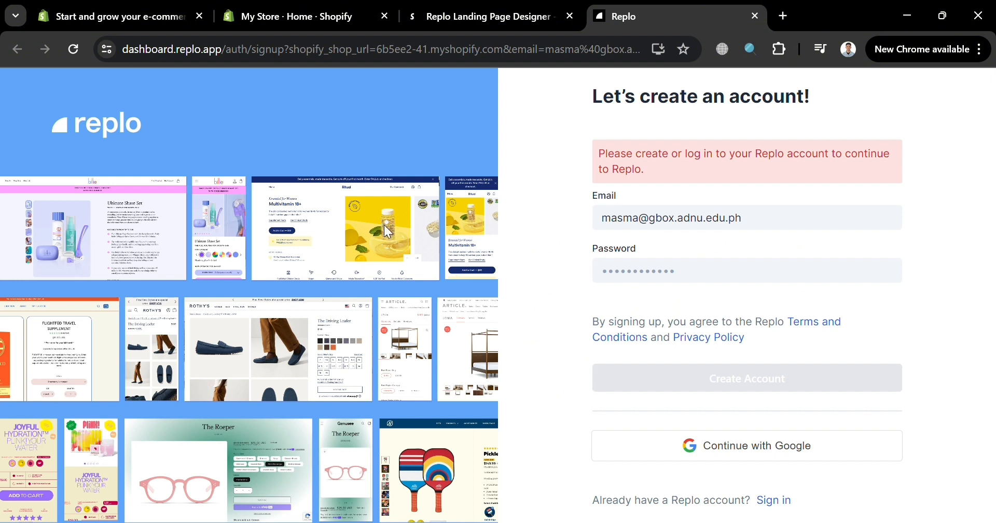
{"action": "left_click", "coordinate": [710, 281]}
{"action": "left_click", "coordinate": [729, 455]}
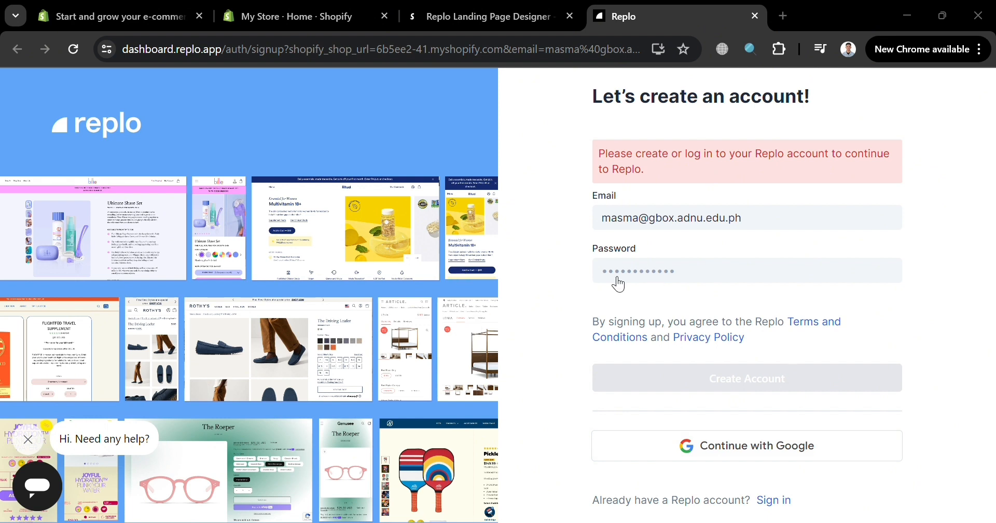
{"action": "left_click", "coordinate": [626, 376]}
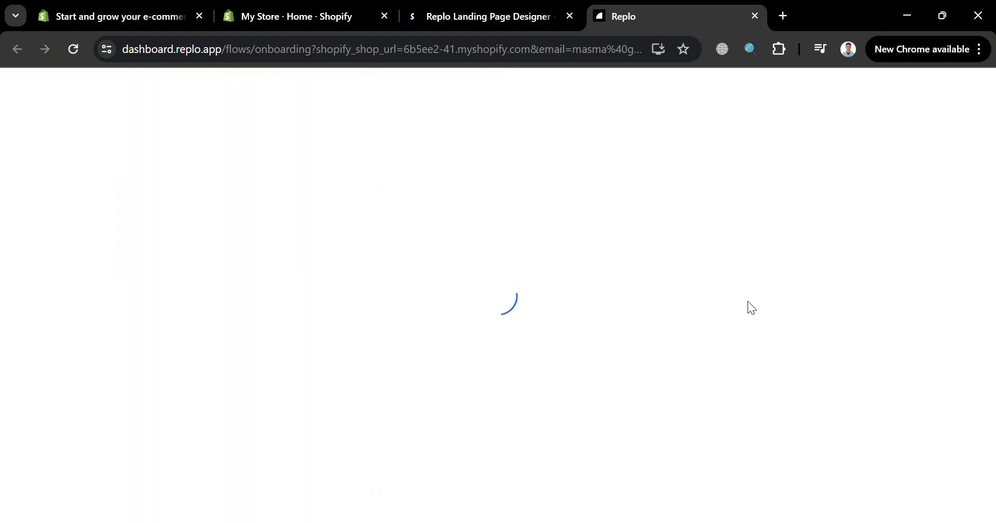
- Correct the first name in Replo's onboarding form and submit the name
{"action": "key", "text": "BackSpace"}
{"action": "key", "text": "BackSpace"}
{"action": "key", "text": "BackSpace"}
{"action": "key", "text": "BackSpace"}
{"action": "key", "text": "BackSpace"}
{"action": "key", "text": "BackSpace"}
{"action": "key", "text": "BackSpace"}
{"action": "key", "text": "BackSpace"}
{"action": "key", "text": "BackSpace"}
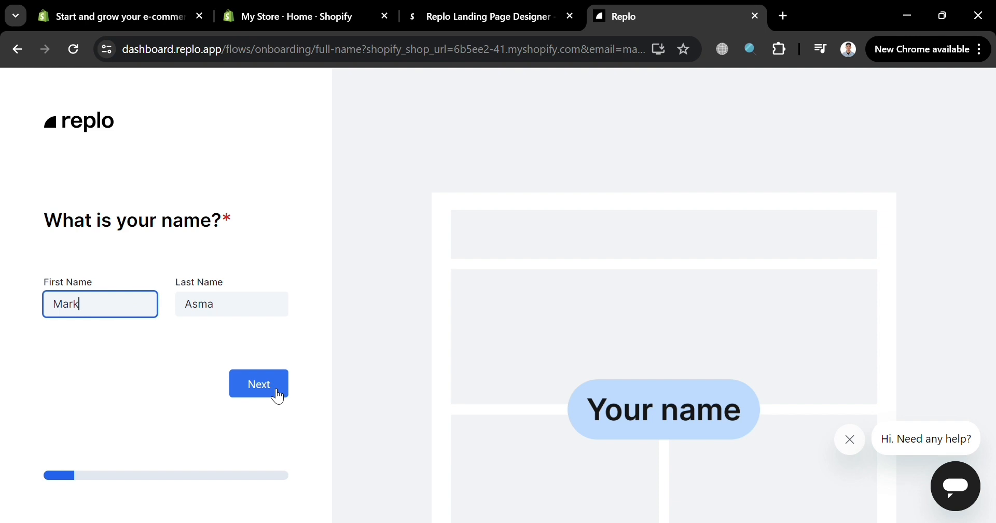
{"action": "left_click", "coordinate": [278, 397]}
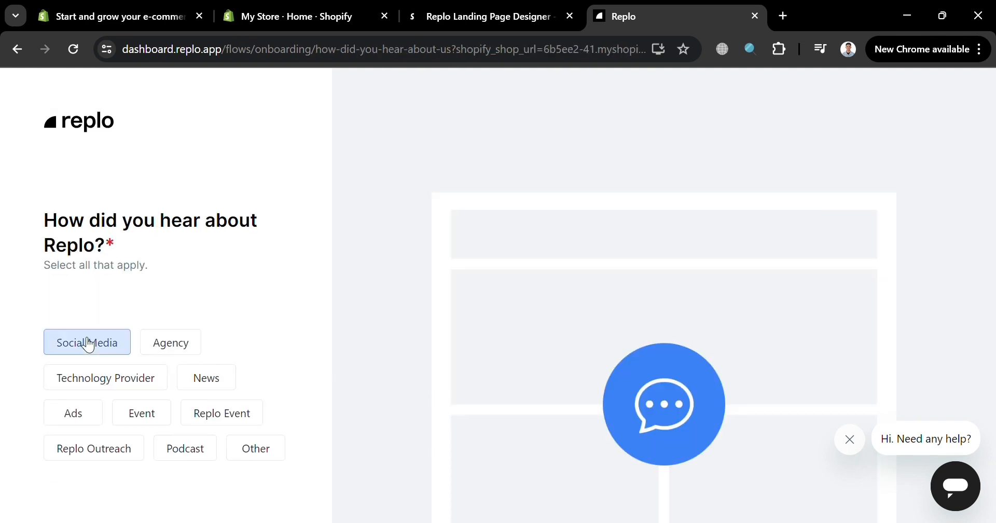
- Answer the question on how you heard about Replo with Ads and continue
{"action": "left_click", "coordinate": [186, 348]}
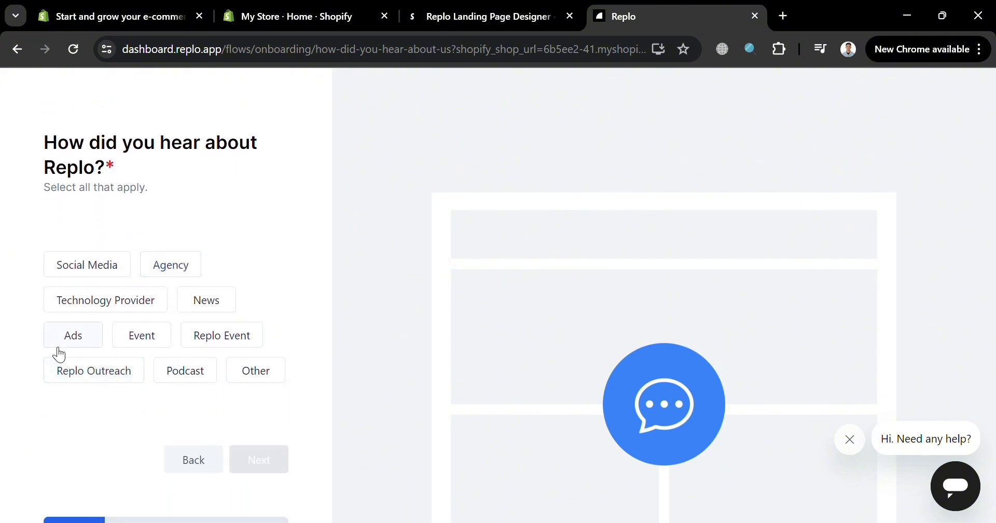
{"action": "left_click", "coordinate": [70, 340]}
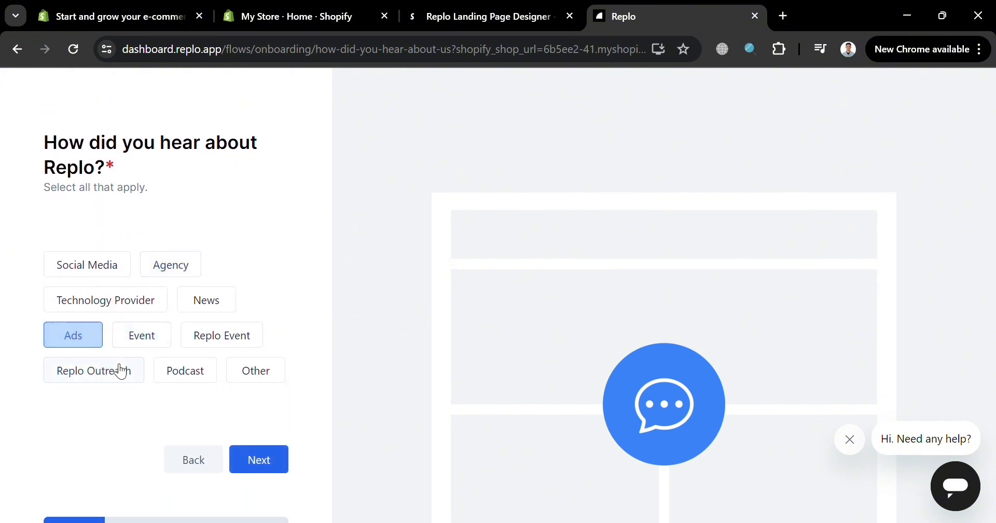
{"action": "left_click", "coordinate": [260, 467]}
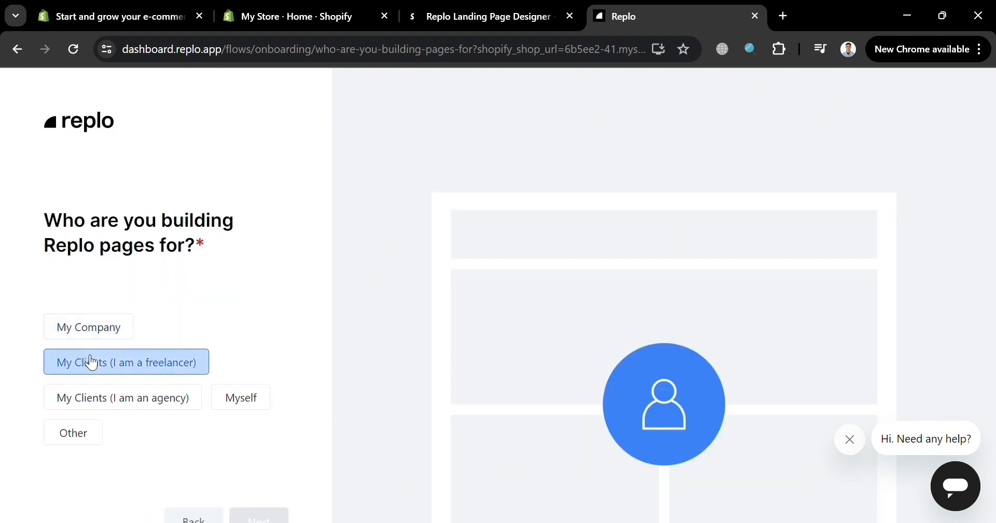
- Set My Company as who the Replo pages are built for and continue to the solo-or-team question
{"action": "left_click", "coordinate": [82, 338]}
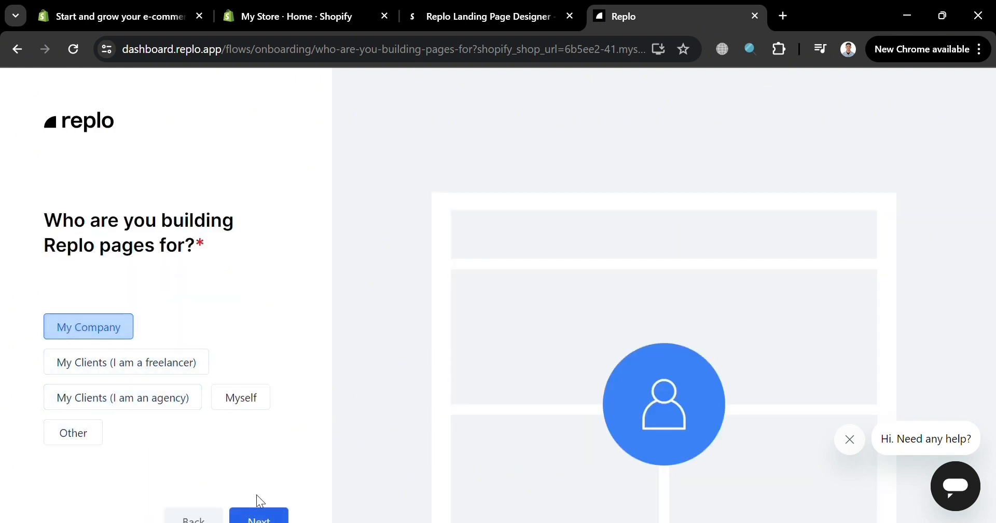
{"action": "scroll", "coordinate": [257, 496], "scroll_direction": "down", "scroll_amount": 2}
{"action": "left_click", "coordinate": [248, 300]}
{"action": "left_click", "coordinate": [260, 413]}
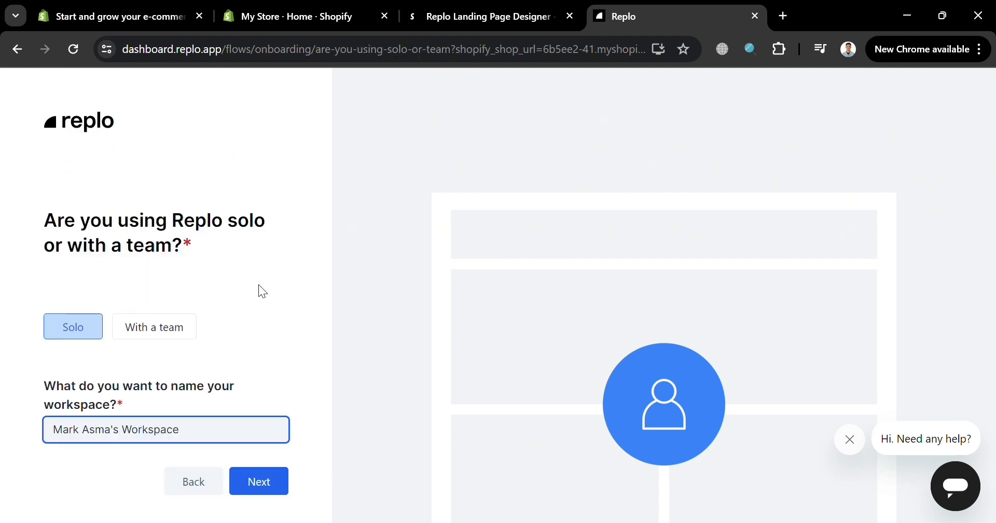
- Name the workspace "Just Workspace" and continue to the question about what to do in Replo
{"action": "triple_click", "coordinate": [176, 443]}
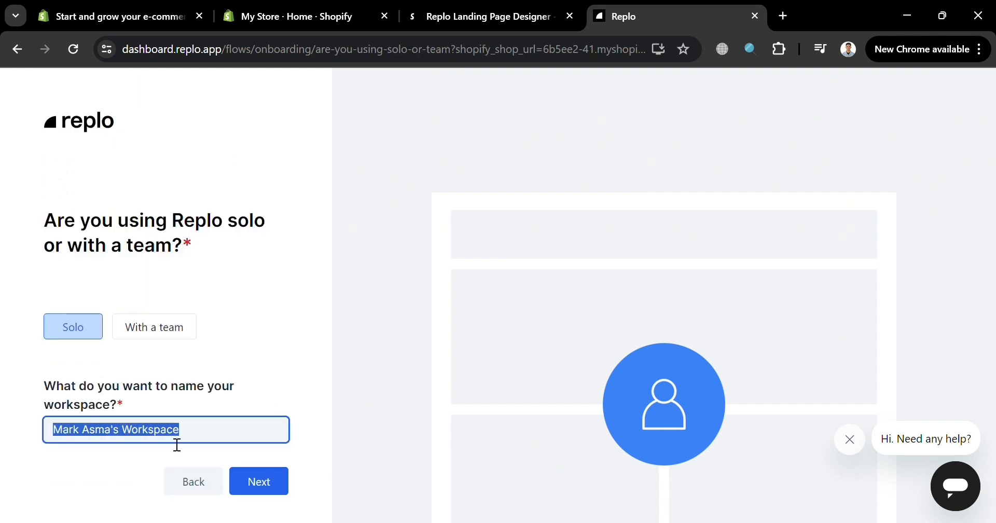
{"action": "type", "text": "Just W"}
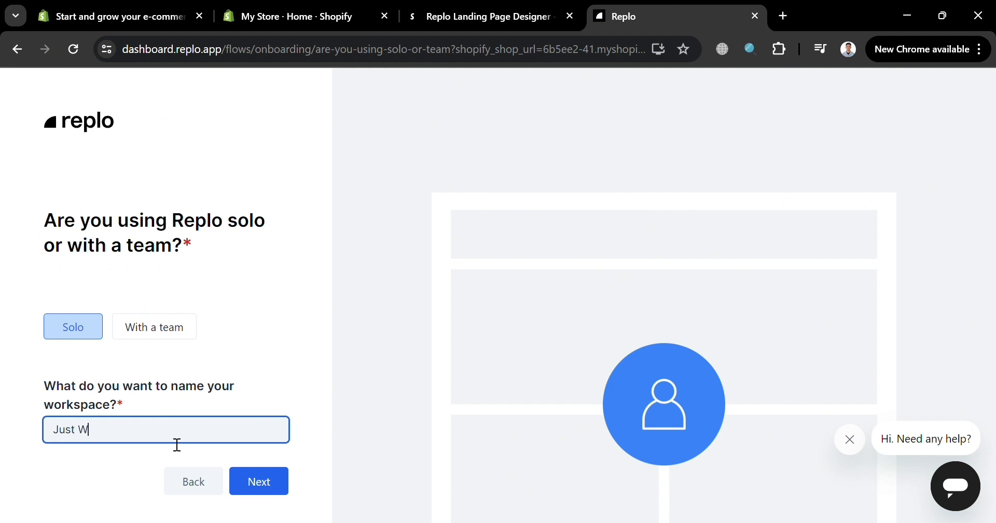
{"action": "type", "text": "orkspace"}
{"action": "left_click", "coordinate": [268, 495]}
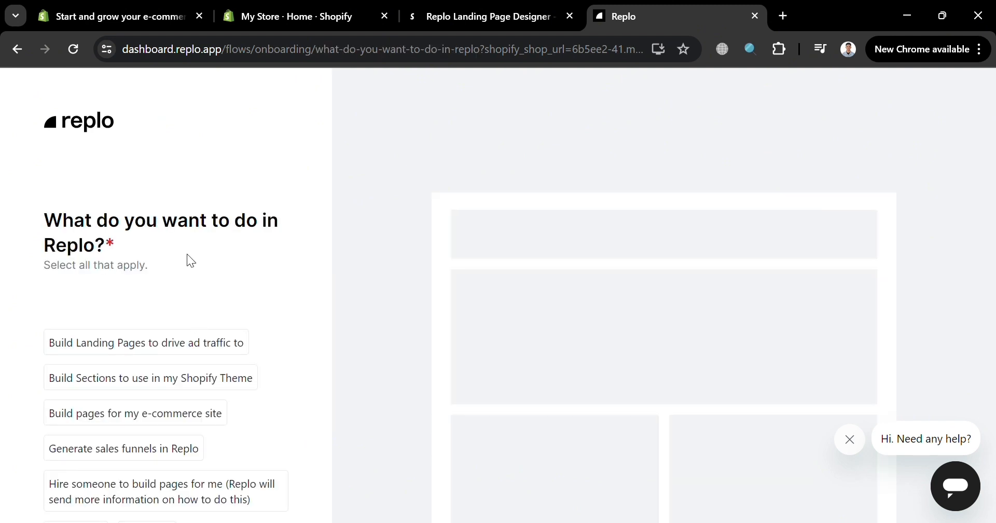
{"action": "scroll", "coordinate": [207, 238], "scroll_direction": "down", "scroll_amount": 2}
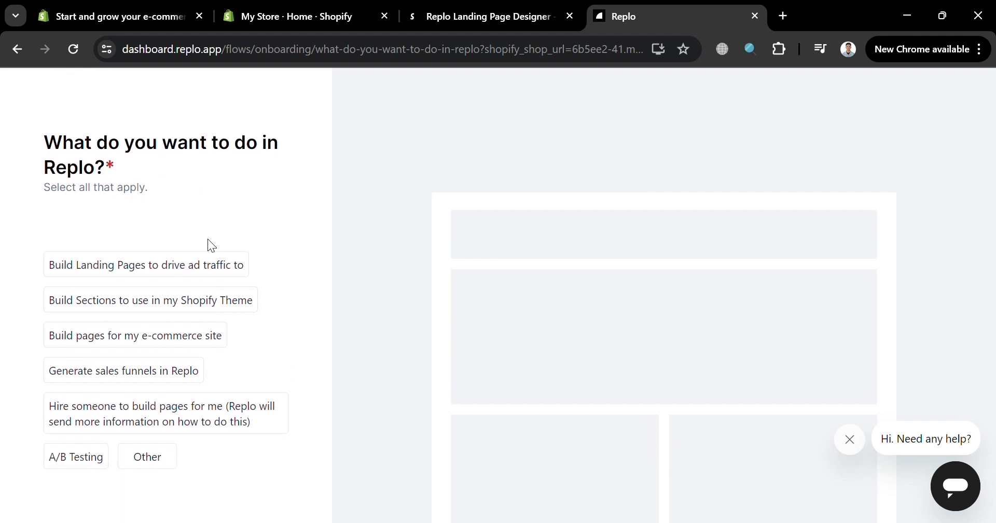
- Answer the question about what to do in Replo with Build Landing Pages to drive ad traffic to, and continue
{"action": "left_click", "coordinate": [197, 264]}
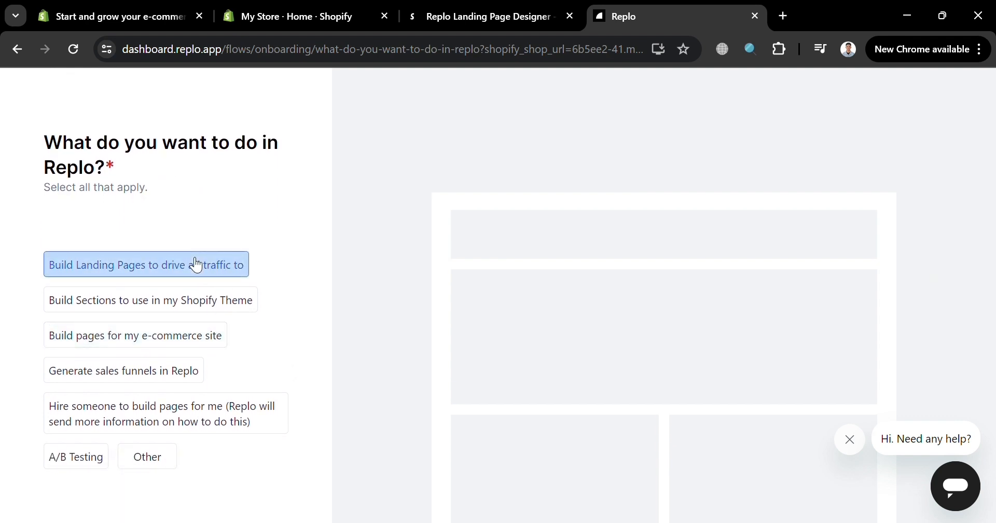
{"action": "left_click", "coordinate": [174, 363]}
{"action": "scroll", "coordinate": [175, 363], "scroll_direction": "down", "scroll_amount": 2}
{"action": "left_click", "coordinate": [174, 314]}
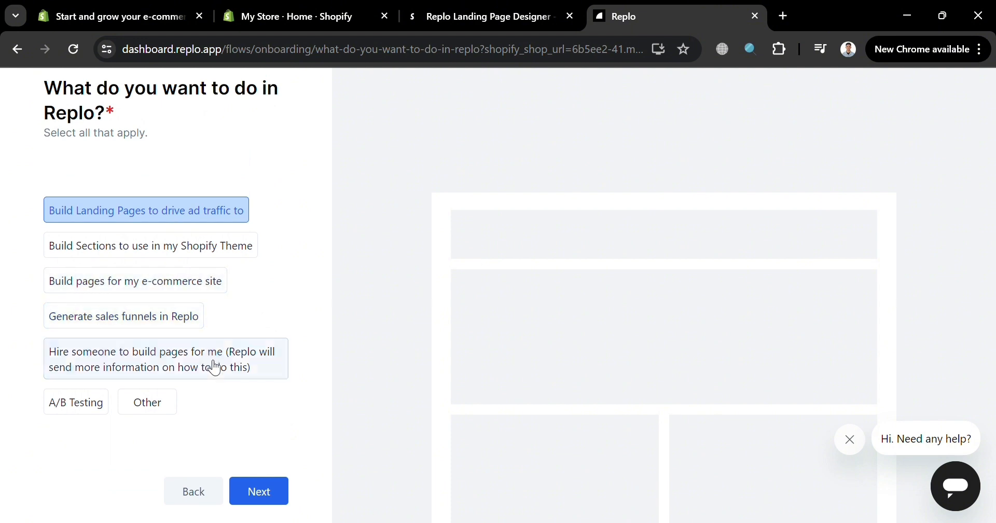
{"action": "left_click", "coordinate": [214, 367]}
{"action": "scroll", "coordinate": [212, 375], "scroll_direction": "down", "scroll_amount": 1}
{"action": "scroll", "coordinate": [213, 379], "scroll_direction": "up", "scroll_amount": 1}
{"action": "left_click", "coordinate": [262, 492]}
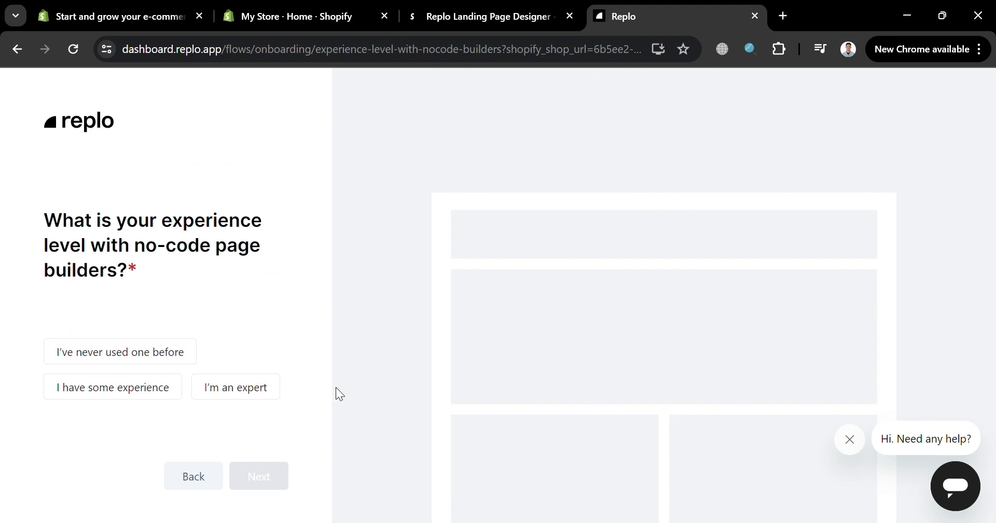
- Answer the no-code experience question with I've never used one before and finish onboarding with the suggested Jones Road Inspired template
{"action": "left_click", "coordinate": [100, 358]}
{"action": "scroll", "coordinate": [260, 229], "scroll_direction": "down", "scroll_amount": 3}
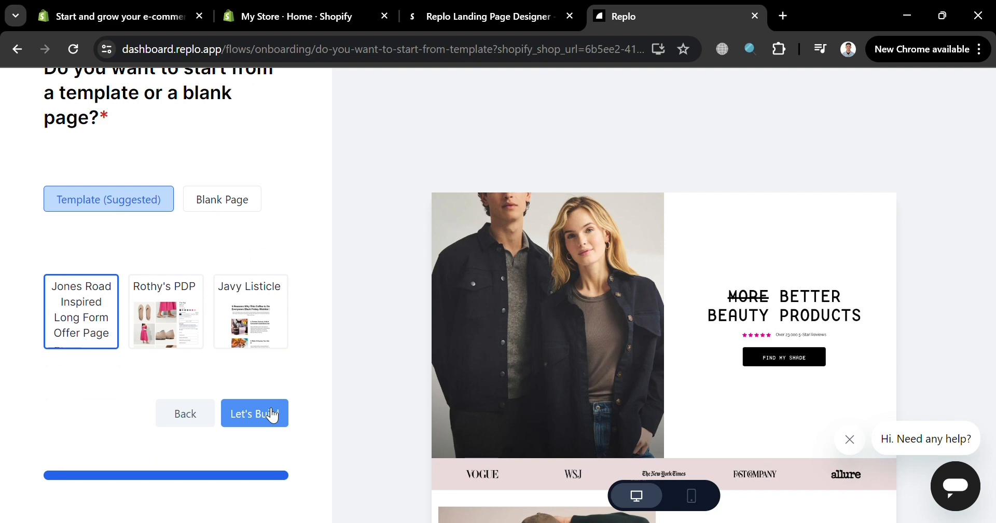
{"action": "left_click", "coordinate": [270, 418]}
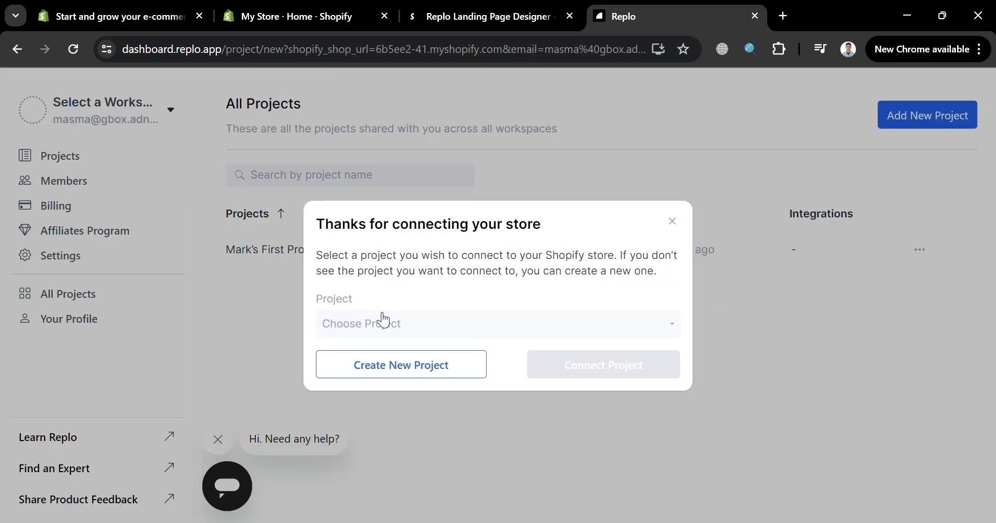
- Create a new project named "Sample 1" in Just Workspace to connect the Shopify store to
{"action": "left_click", "coordinate": [379, 322]}
{"action": "left_click", "coordinate": [415, 350]}
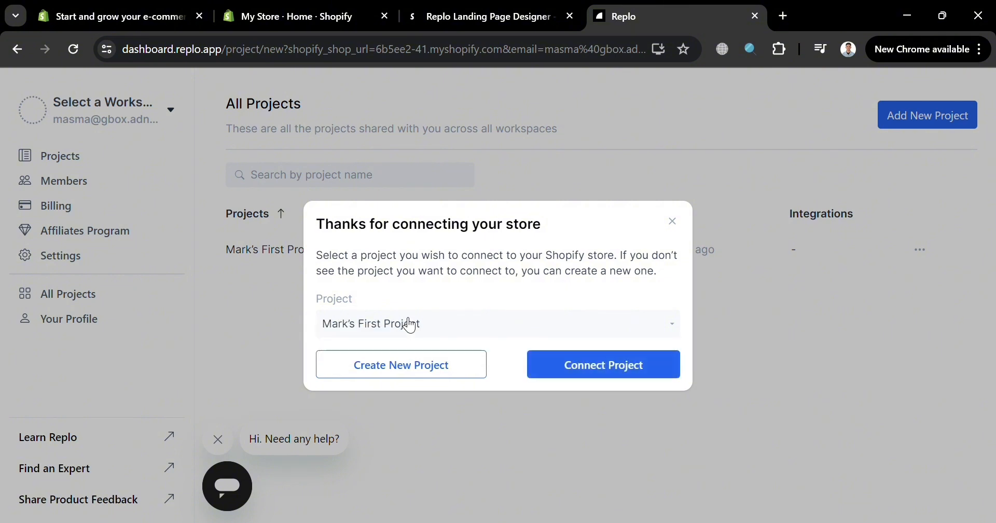
{"action": "left_click", "coordinate": [437, 364]}
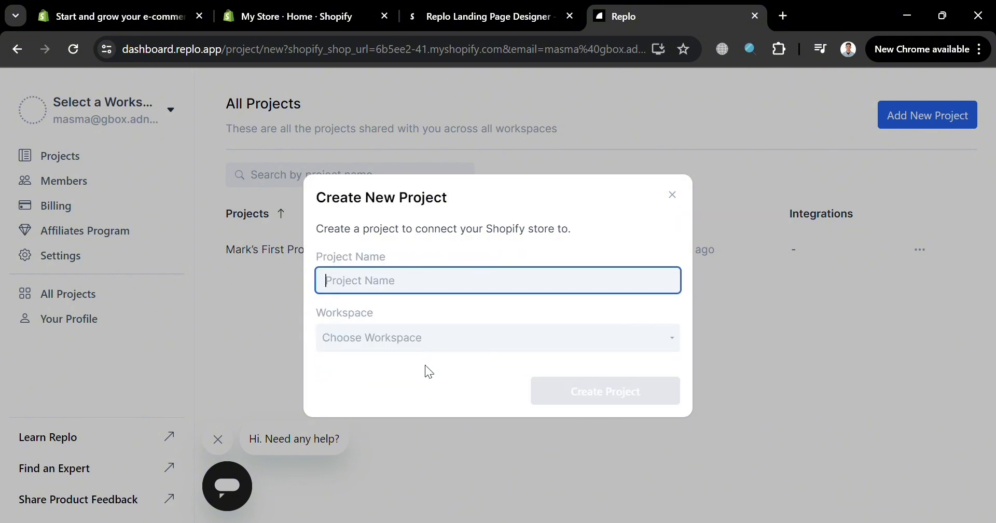
{"action": "type", "text": "Sample 1"}
{"action": "left_click", "coordinate": [373, 344]}
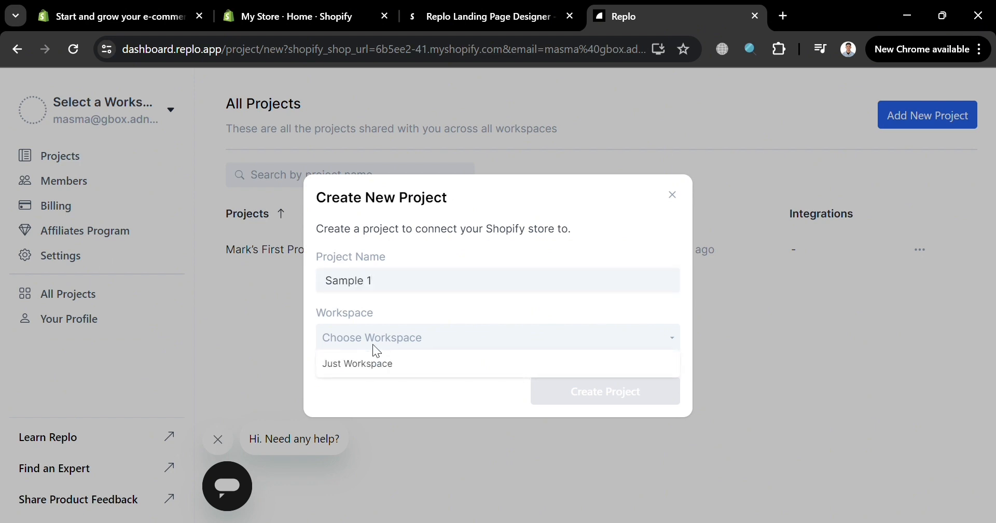
{"action": "left_click", "coordinate": [376, 362]}
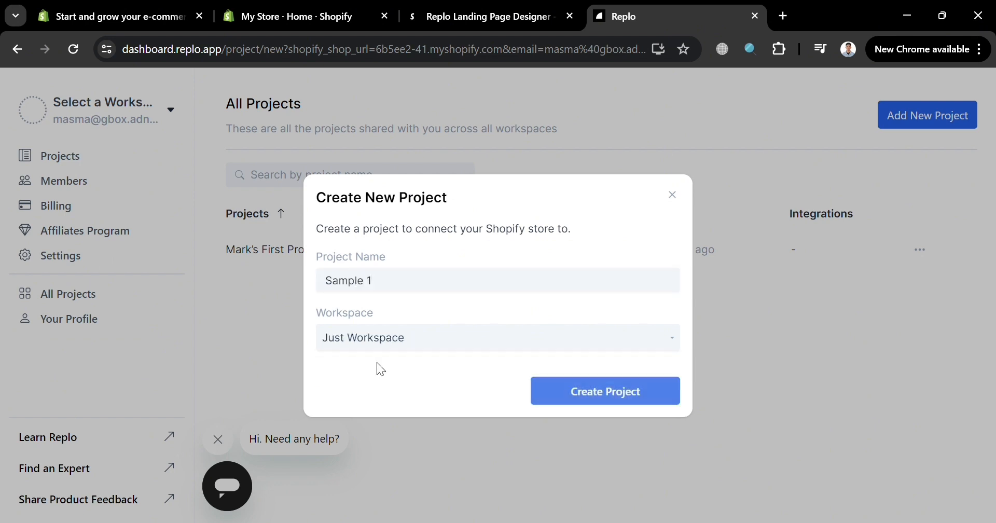
{"action": "left_click", "coordinate": [620, 389]}
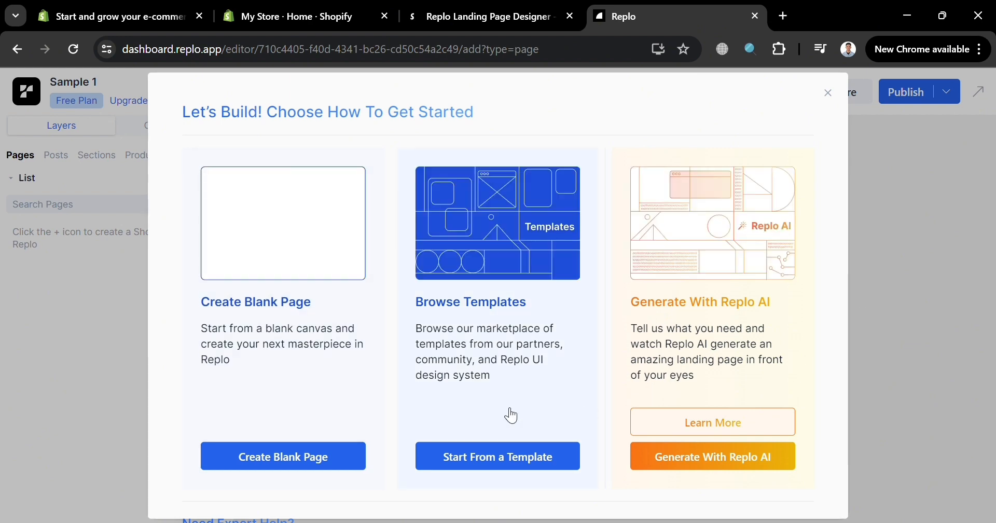
- Start from a template and filter the marketplace's page templates by Landing Pages and the Clothing industry
{"action": "left_click", "coordinate": [477, 463]}
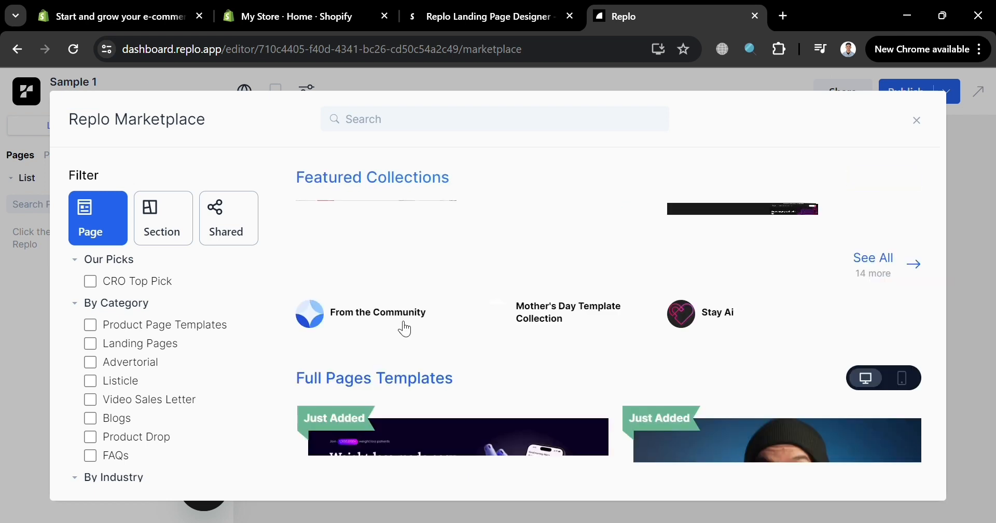
{"action": "scroll", "coordinate": [735, 325], "scroll_direction": "down", "scroll_amount": 9}
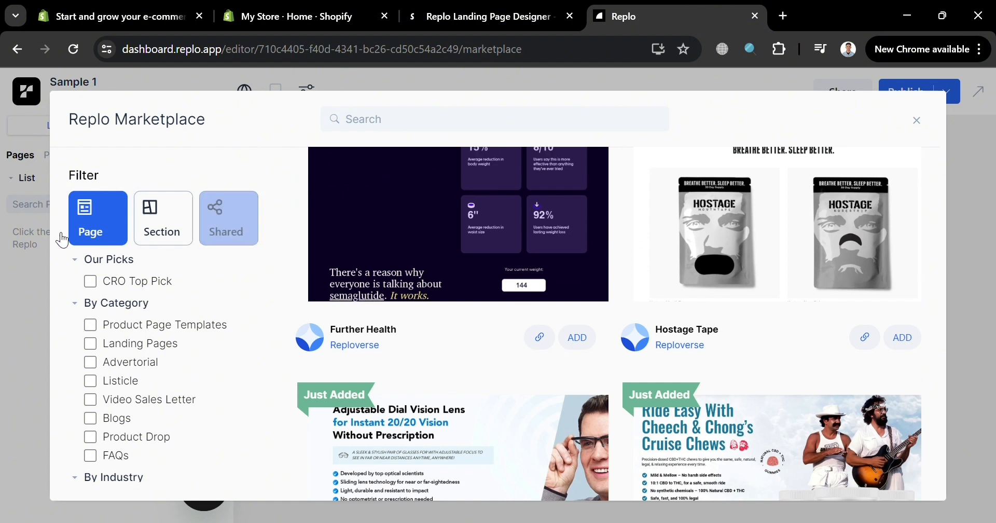
{"action": "scroll", "coordinate": [116, 346], "scroll_direction": "down", "scroll_amount": 1}
{"action": "scroll", "coordinate": [117, 345], "scroll_direction": "down", "scroll_amount": 1}
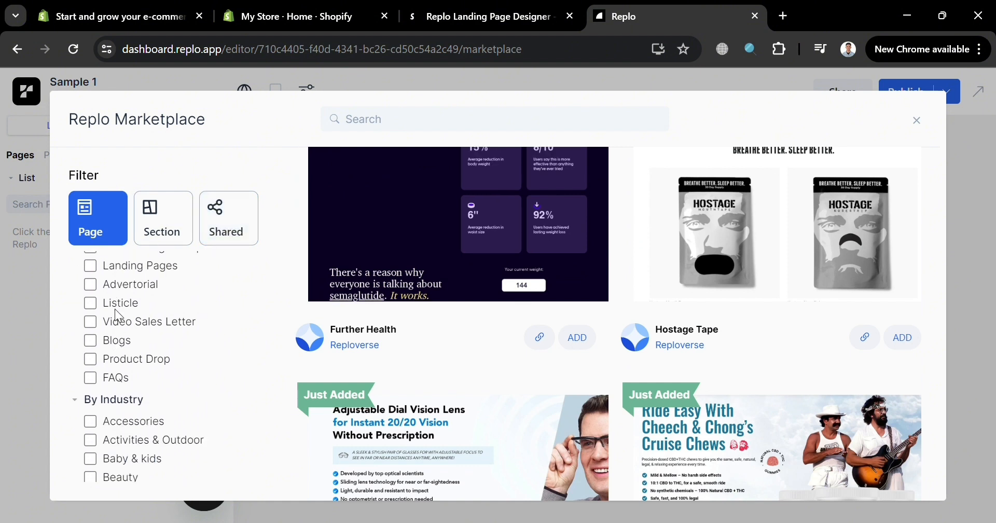
{"action": "scroll", "coordinate": [117, 382], "scroll_direction": "down", "scroll_amount": 2}
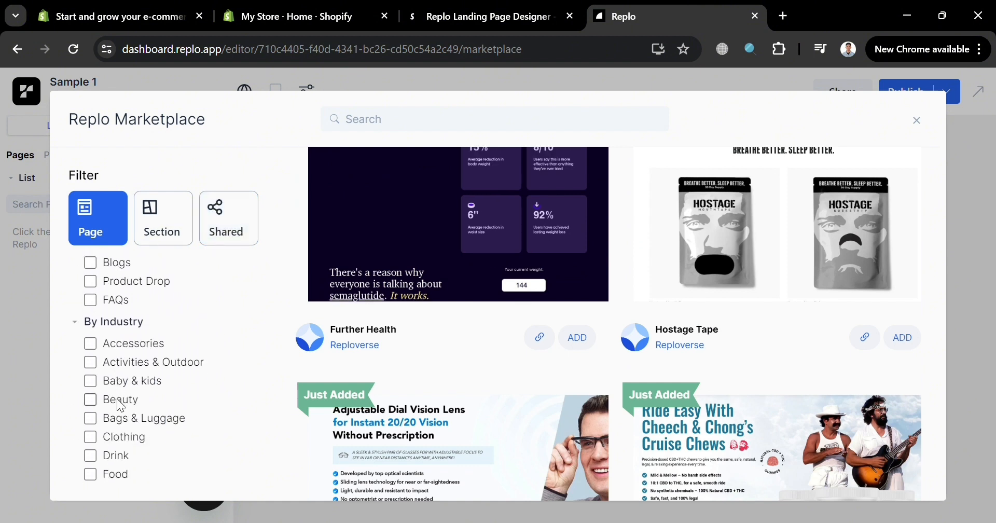
{"action": "scroll", "coordinate": [121, 419], "scroll_direction": "up", "scroll_amount": 2}
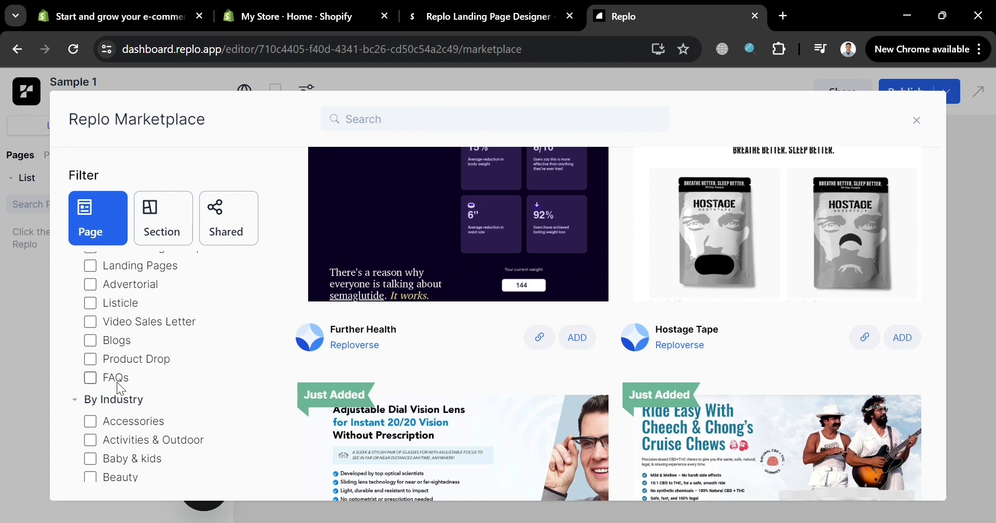
{"action": "left_click", "coordinate": [91, 267]}
{"action": "scroll", "coordinate": [138, 322], "scroll_direction": "down", "scroll_amount": 4}
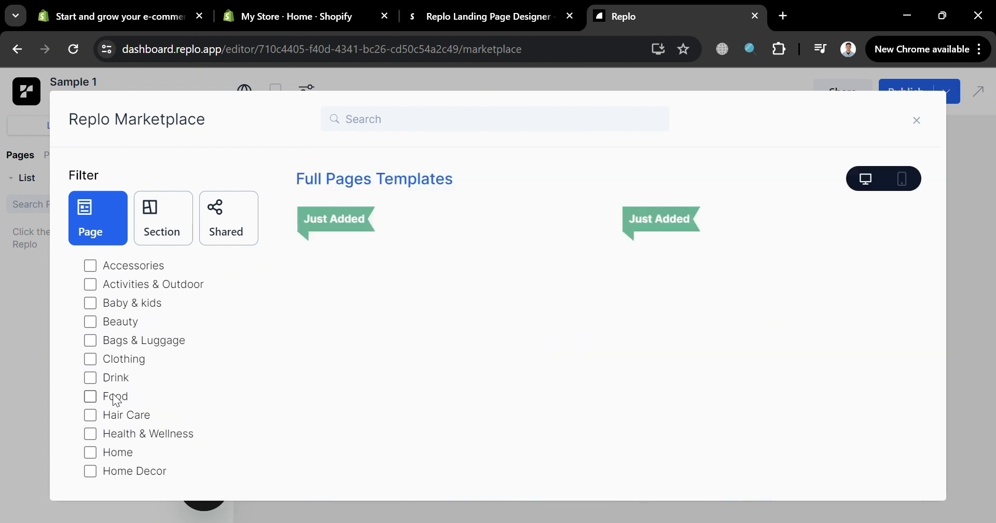
{"action": "left_click", "coordinate": [92, 359]}
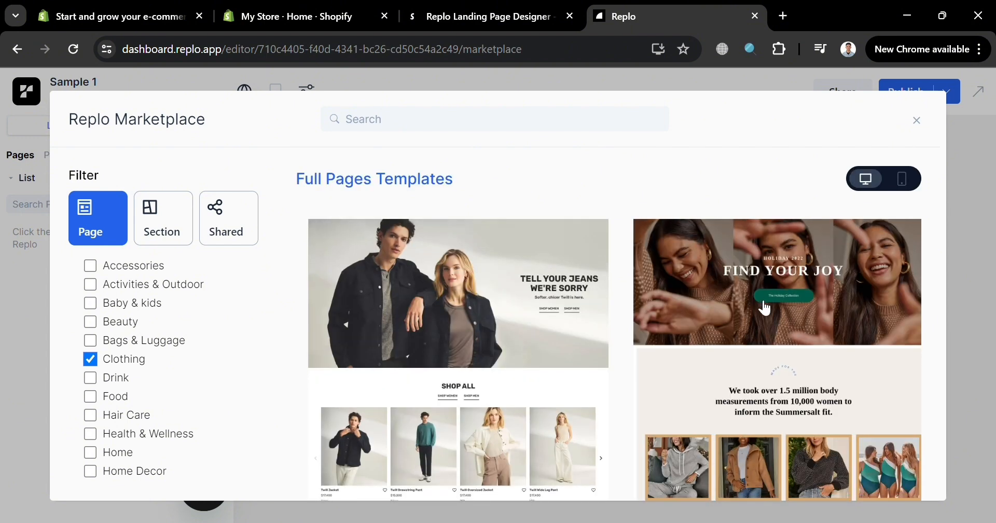
- Open the Vuori Homepage template from the filtered results and preview it in mobile and desktop view
{"action": "scroll", "coordinate": [754, 362], "scroll_direction": "down", "scroll_amount": 3}
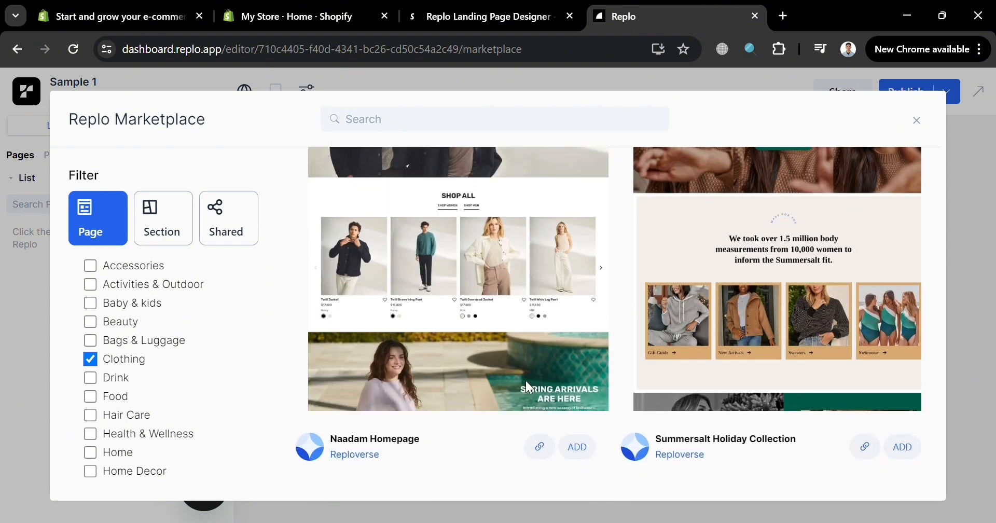
{"action": "scroll", "coordinate": [527, 384], "scroll_direction": "down", "scroll_amount": 8}
{"action": "scroll", "coordinate": [526, 381], "scroll_direction": "down", "scroll_amount": 5}
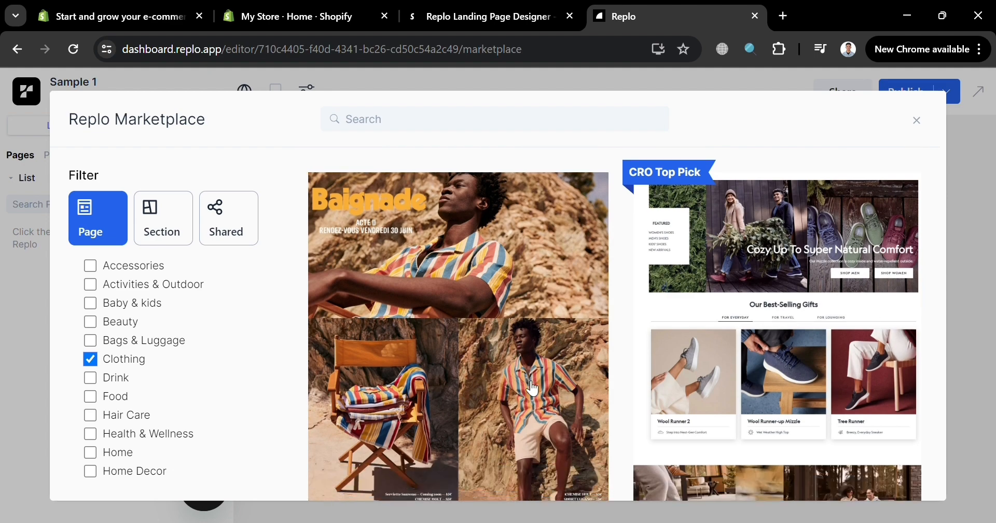
{"action": "scroll", "coordinate": [805, 359], "scroll_direction": "down", "scroll_amount": 5}
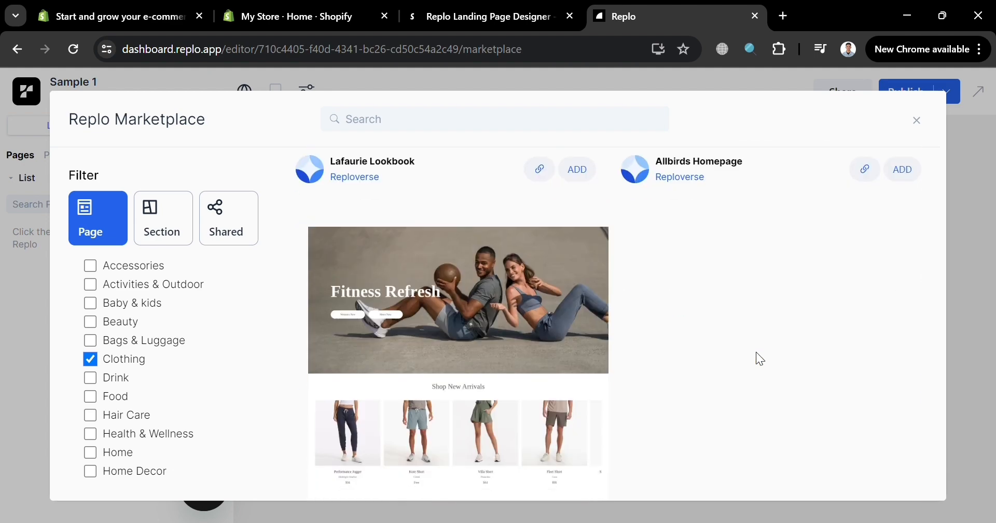
{"action": "left_click", "coordinate": [506, 373]}
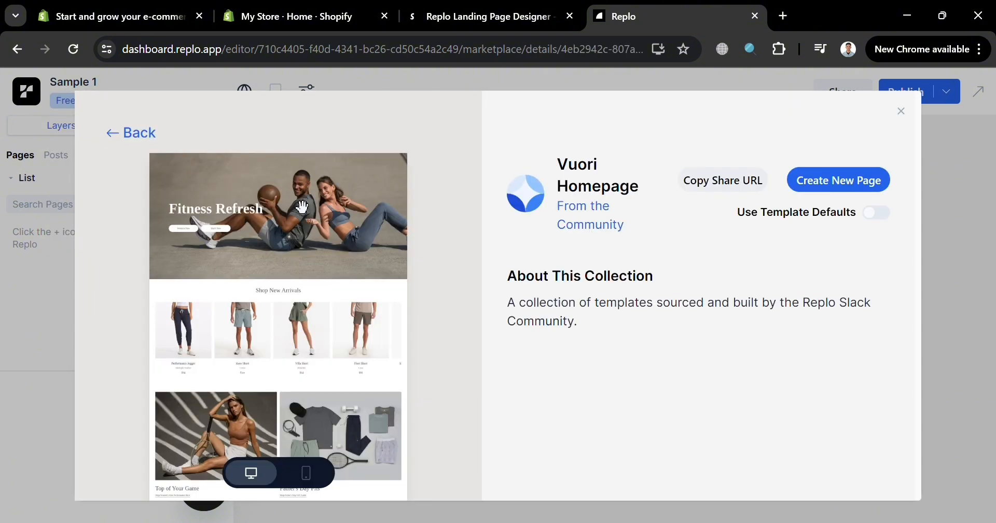
{"action": "left_click", "coordinate": [310, 480]}
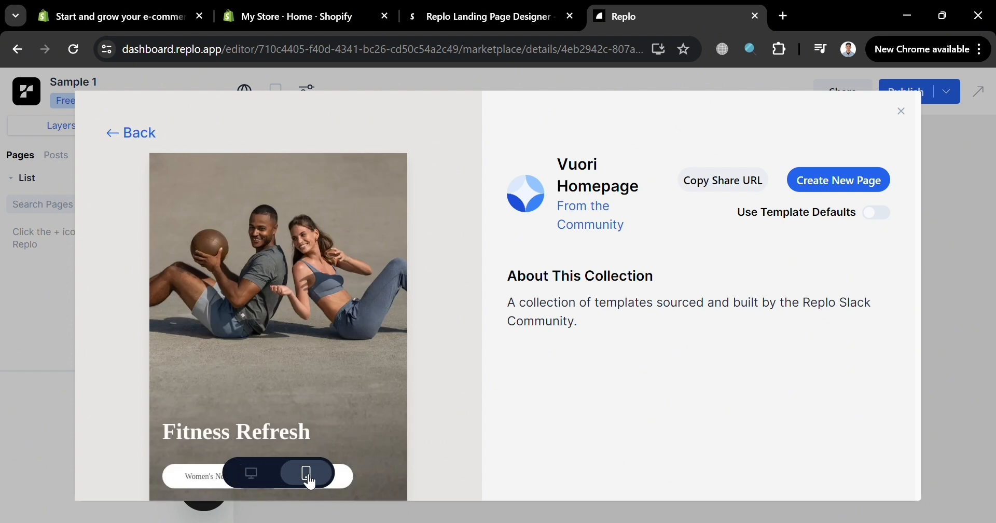
{"action": "left_click", "coordinate": [261, 475]}
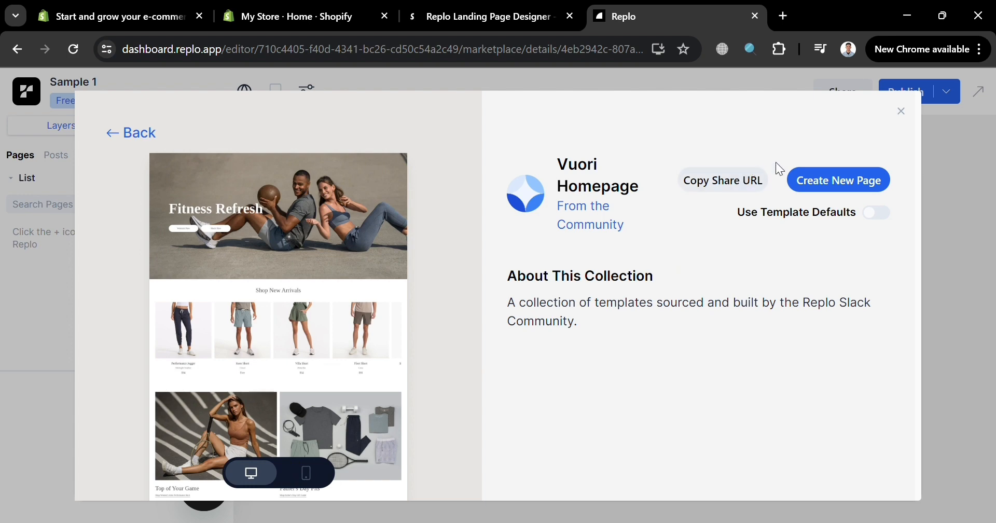
- Create a new page named "Men's Wear" from the Vuori Homepage template, keeping the default SEO and header/footer settings
{"action": "left_click", "coordinate": [830, 181]}
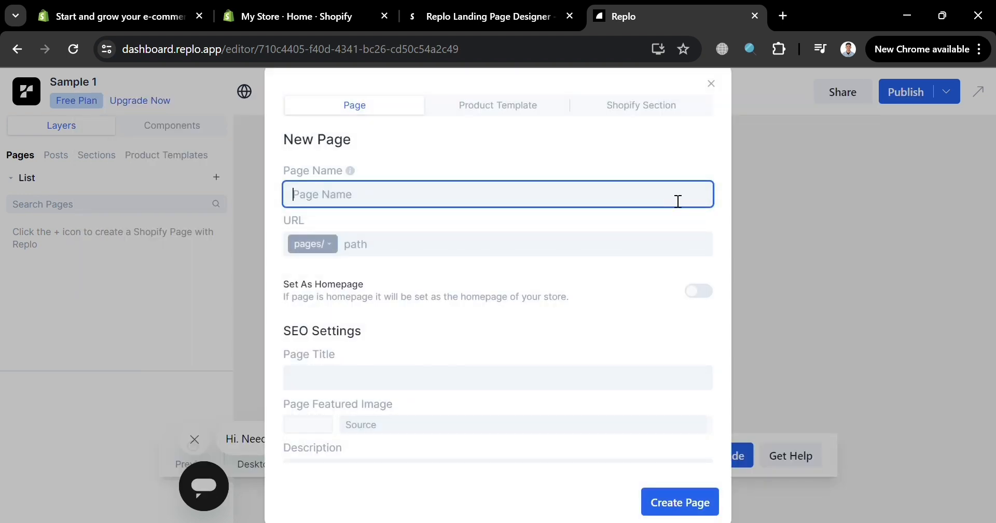
{"action": "type", "text": "Men's Wear"}
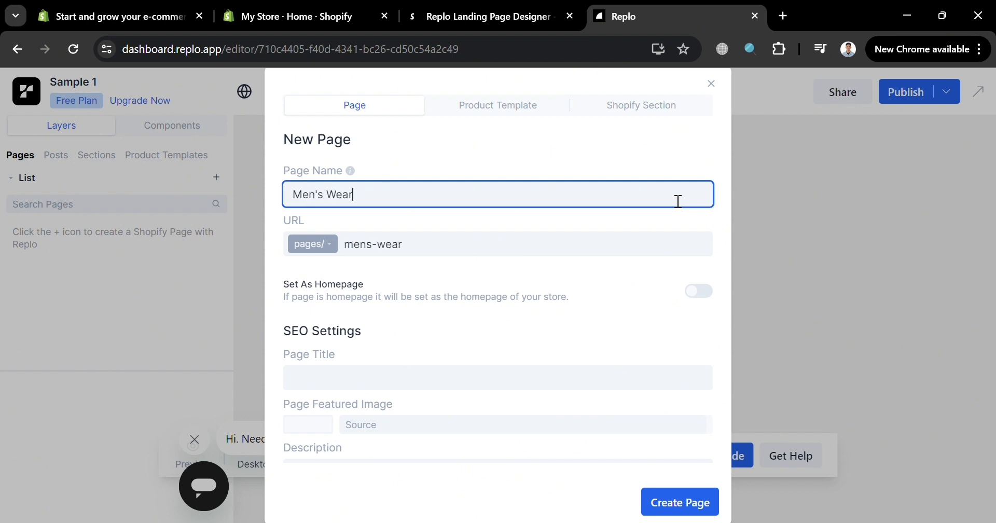
{"action": "left_click", "coordinate": [526, 381]}
{"action": "scroll", "coordinate": [536, 374], "scroll_direction": "down", "scroll_amount": 4}
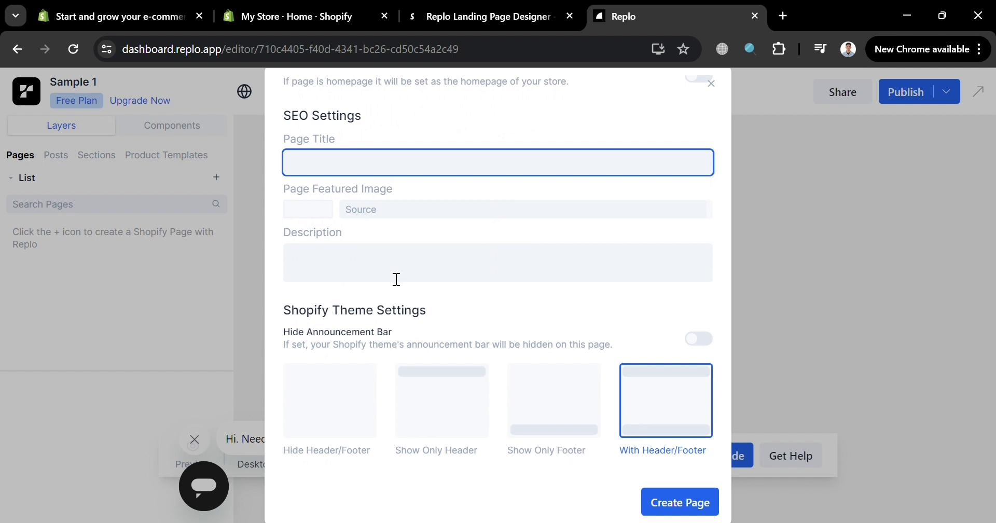
{"action": "left_click", "coordinate": [681, 504]}
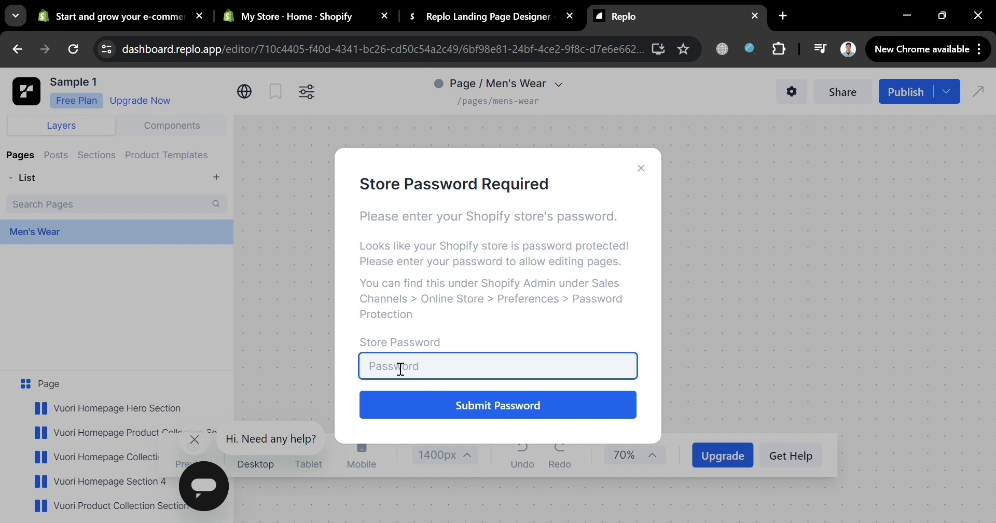
- Switch to the Shopify admin, dismiss the app recommendations and open the Online Store preferences
{"action": "left_click", "coordinate": [286, 7]}
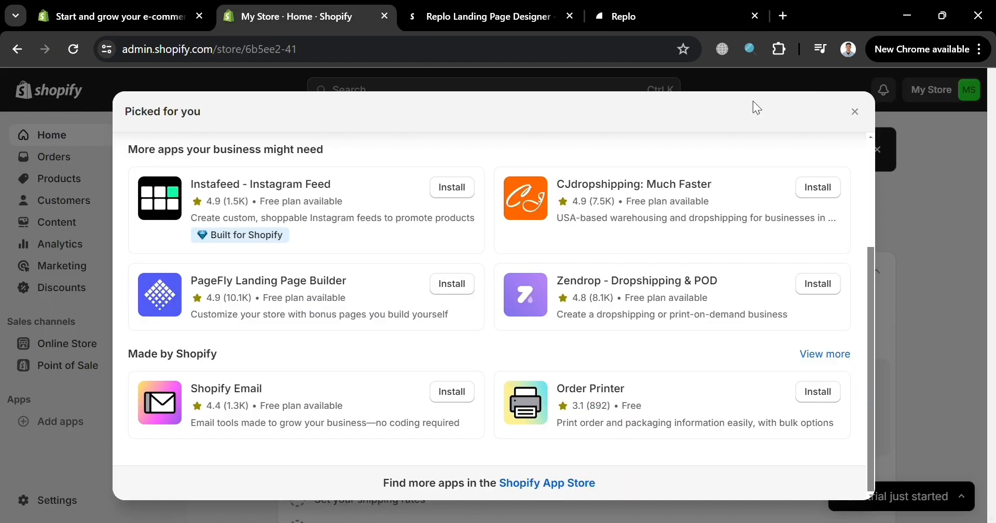
{"action": "left_click", "coordinate": [856, 111]}
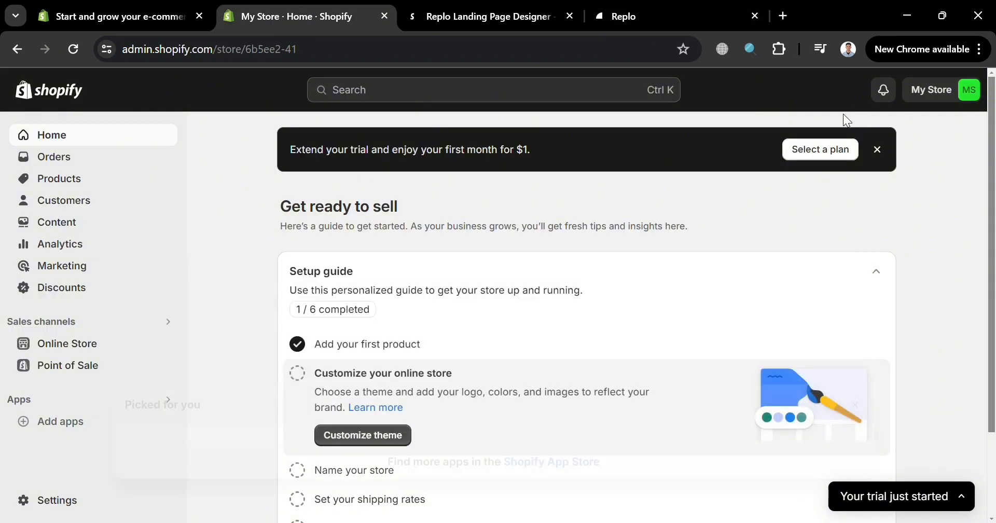
{"action": "left_click", "coordinate": [78, 343]}
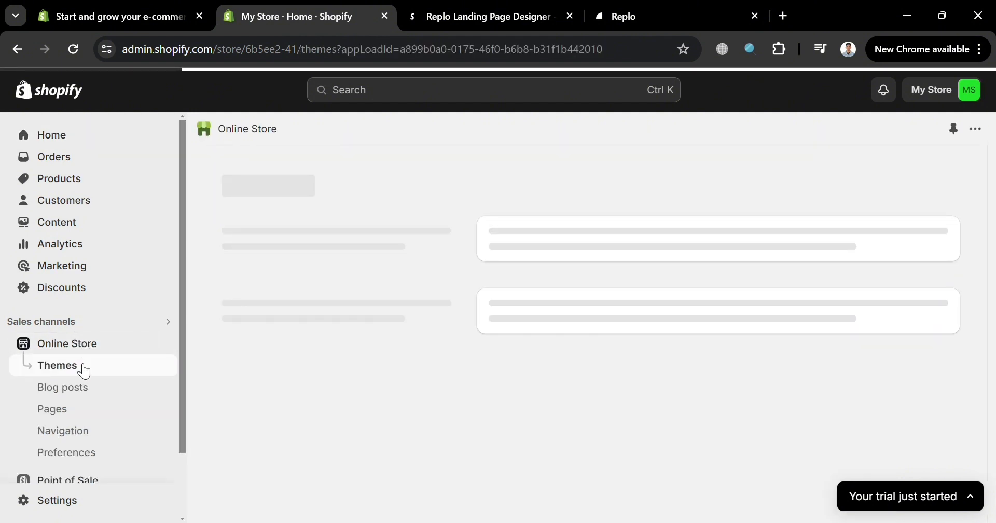
{"action": "scroll", "coordinate": [81, 376], "scroll_direction": "down", "scroll_amount": 2}
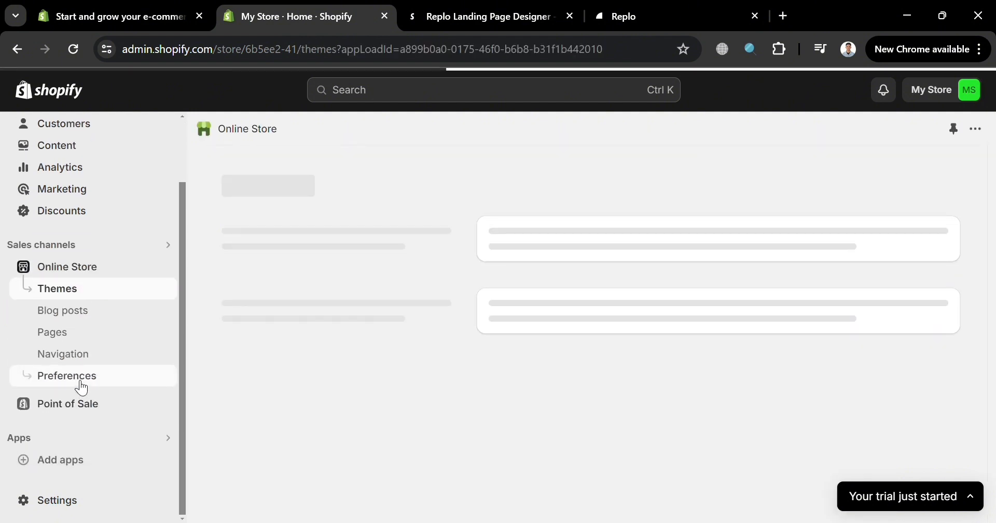
{"action": "left_click", "coordinate": [81, 386]}
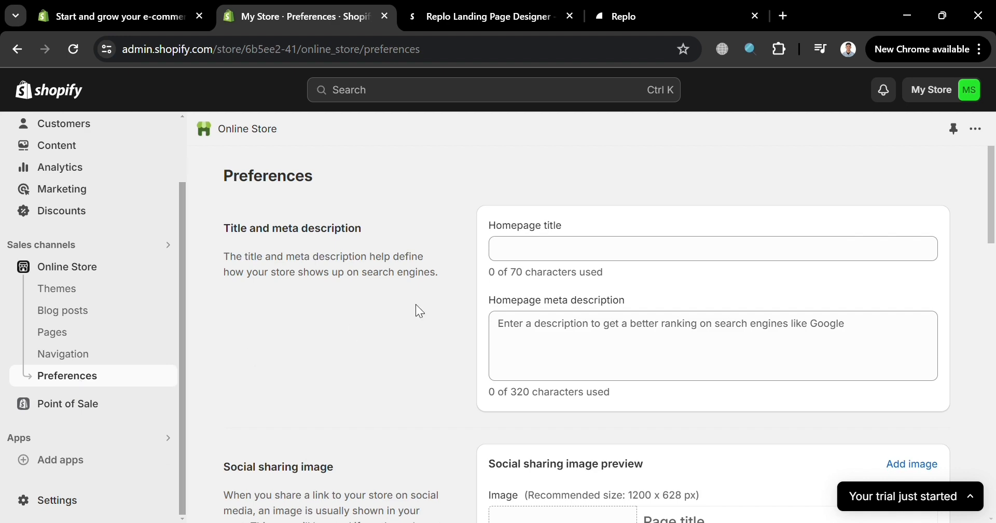
- Copy the storefront password from the store's password protection preferences and submit it in Replo's store password prompt
{"action": "scroll", "coordinate": [563, 307], "scroll_direction": "down", "scroll_amount": 9}
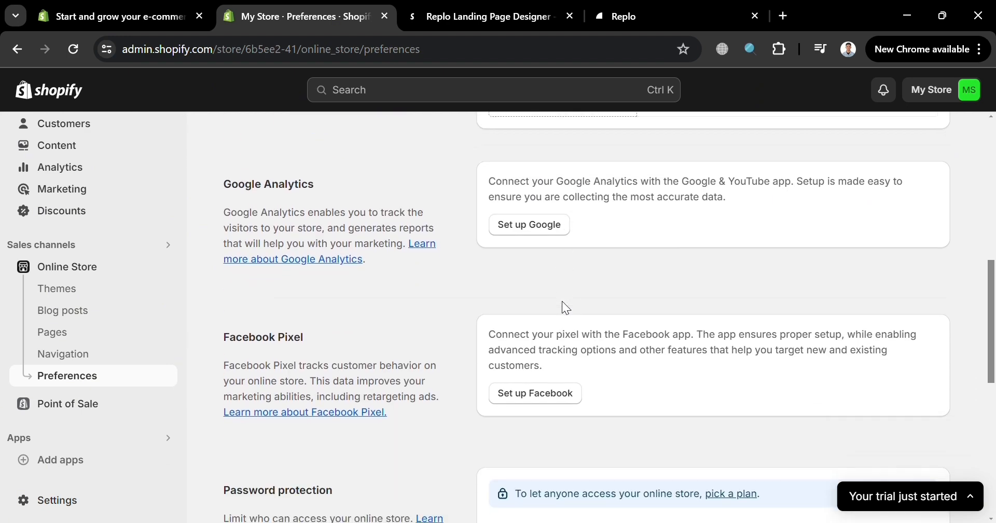
{"action": "scroll", "coordinate": [565, 308], "scroll_direction": "down", "scroll_amount": 5}
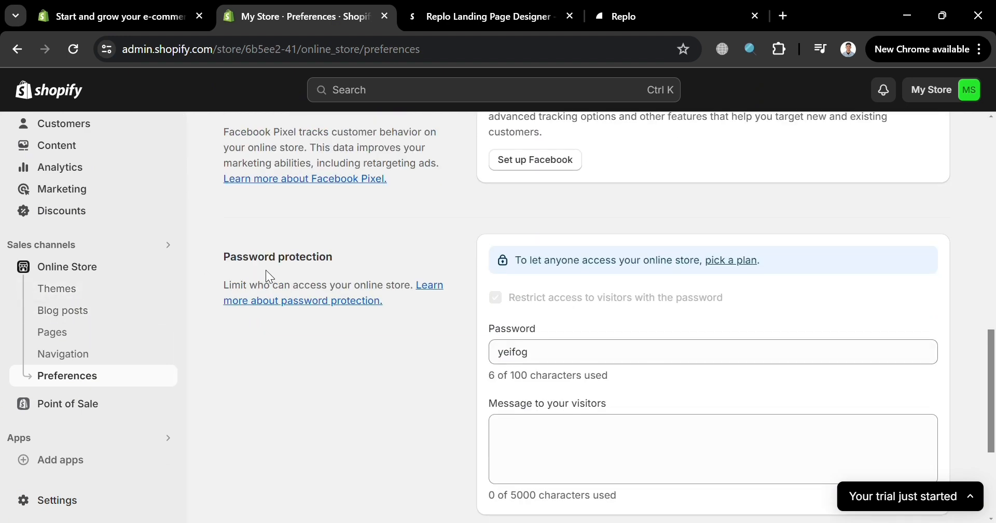
{"action": "double_click", "coordinate": [516, 354]}
{"action": "key", "text": "ctrl+c"}
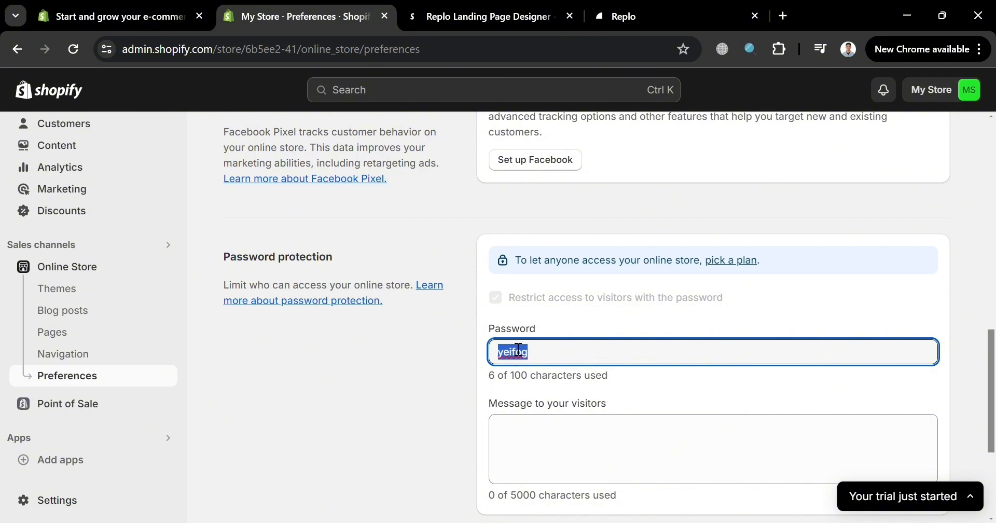
{"action": "left_click", "coordinate": [646, 6]}
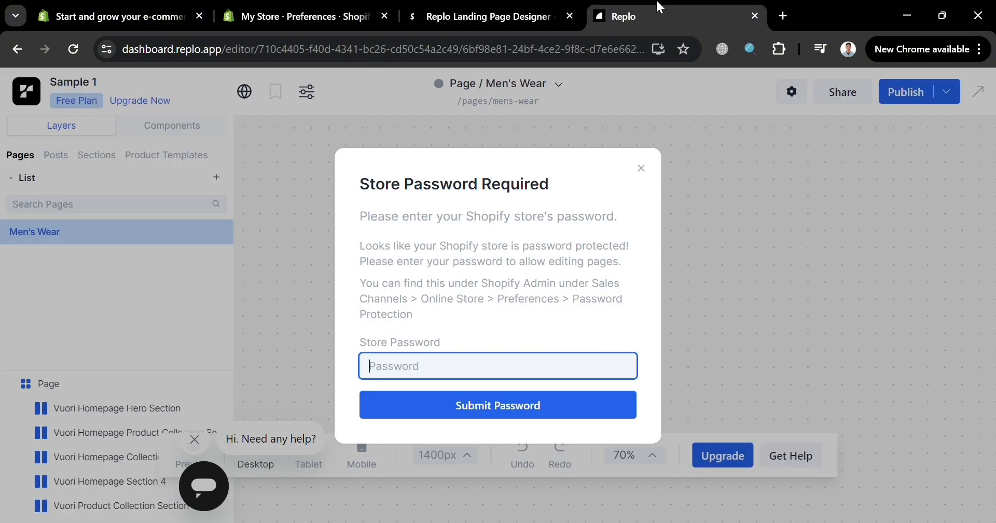
{"action": "key", "text": "ctrl+v"}
{"action": "left_click", "coordinate": [494, 408]}
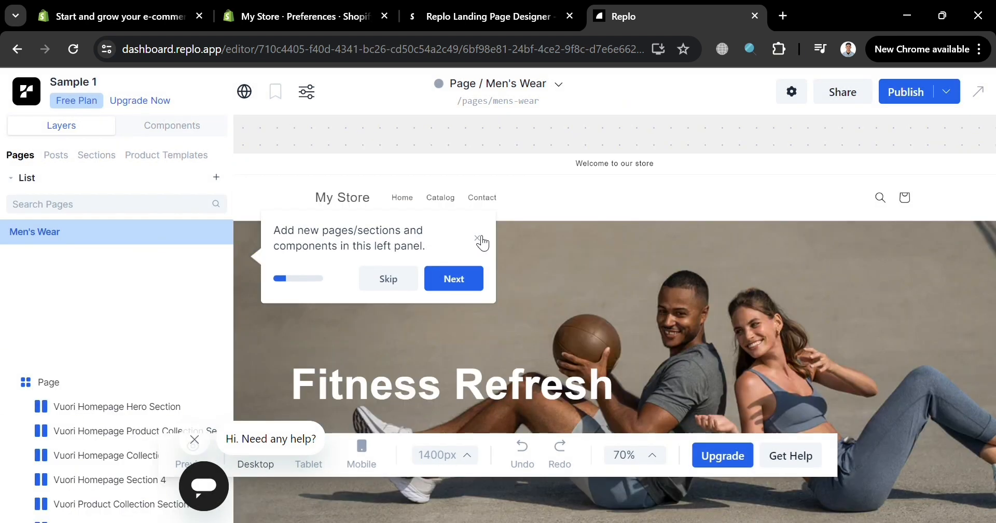
- Skip the editor's introductory tour and dismiss the chat help bubble
{"action": "left_click", "coordinate": [411, 285]}
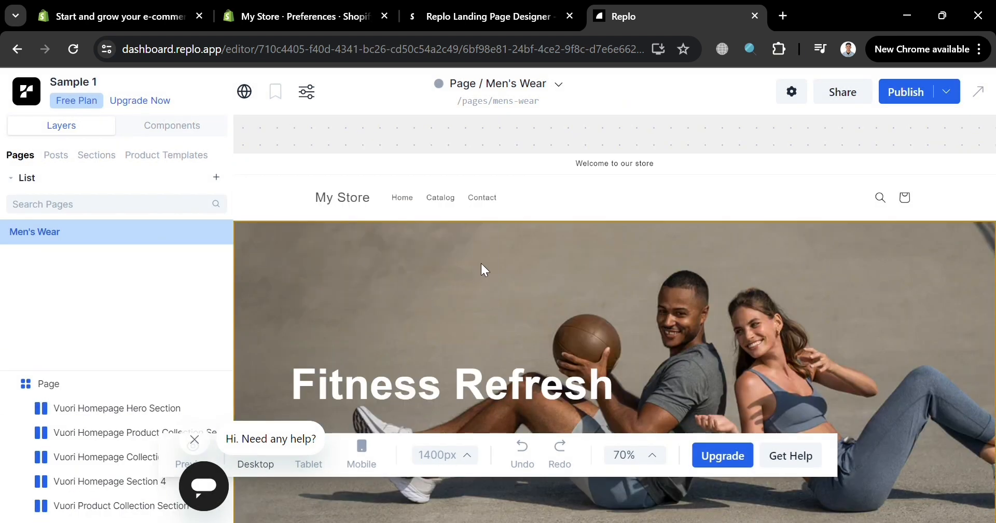
{"action": "scroll", "coordinate": [535, 310], "scroll_direction": "down", "scroll_amount": 8}
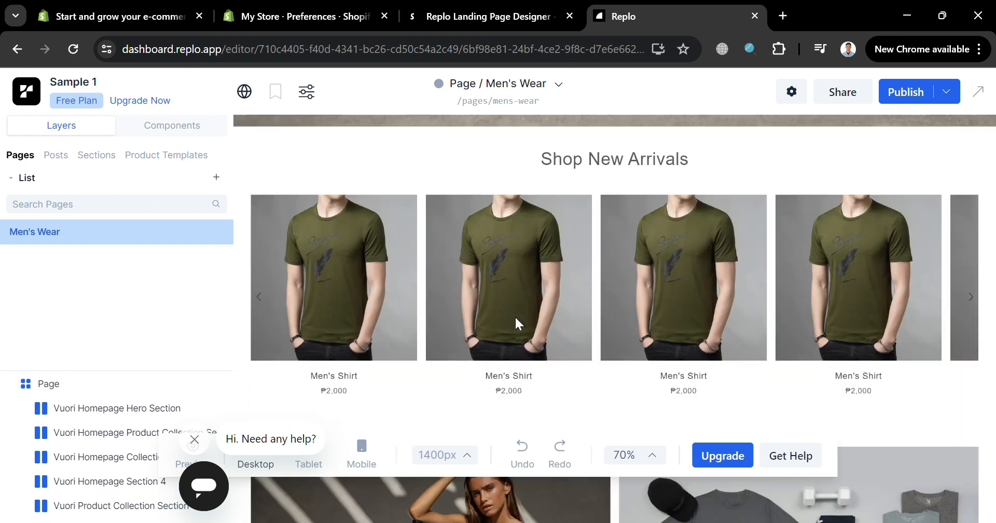
{"action": "scroll", "coordinate": [515, 316], "scroll_direction": "up", "scroll_amount": 10}
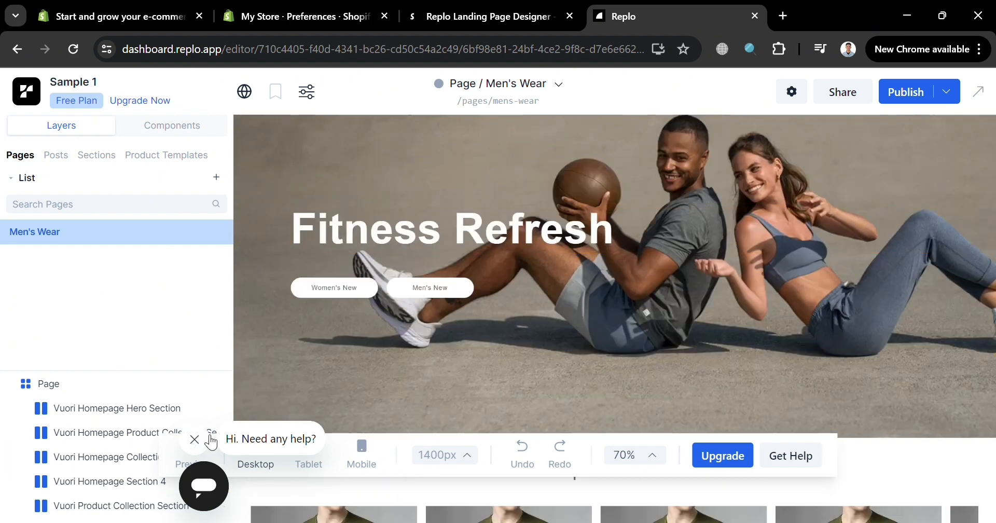
{"action": "left_click", "coordinate": [194, 440]}
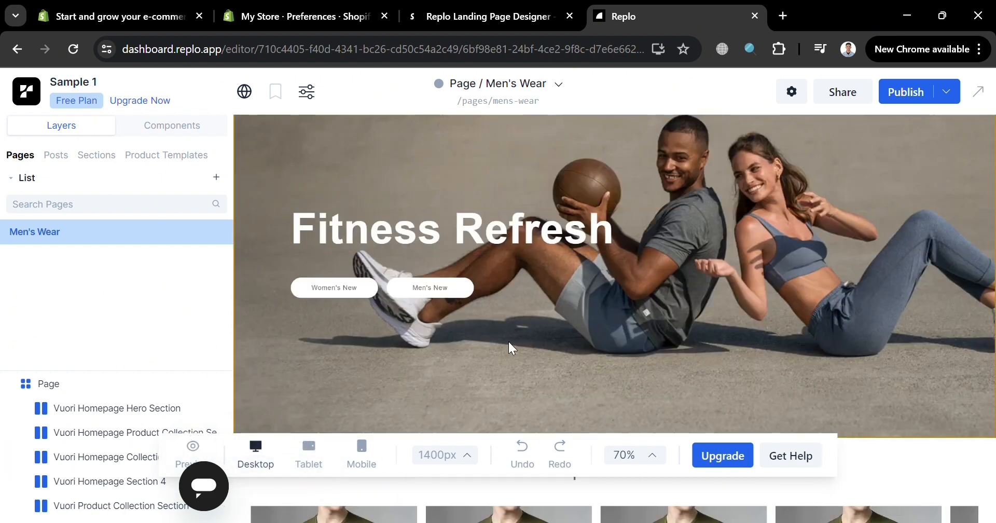
- Select the hero section's "Fitness Refresh" heading and review its typography, text color and spacing settings
{"action": "scroll", "coordinate": [511, 347], "scroll_direction": "up", "scroll_amount": 2}
{"action": "left_click", "coordinate": [582, 270]}
{"action": "scroll", "coordinate": [583, 271], "scroll_direction": "down", "scroll_amount": 3}
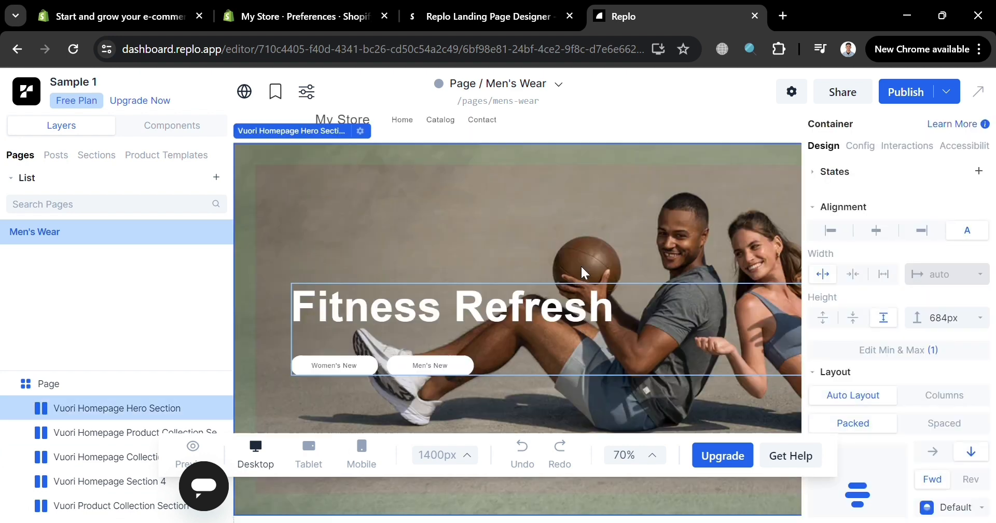
{"action": "left_click", "coordinate": [552, 249]}
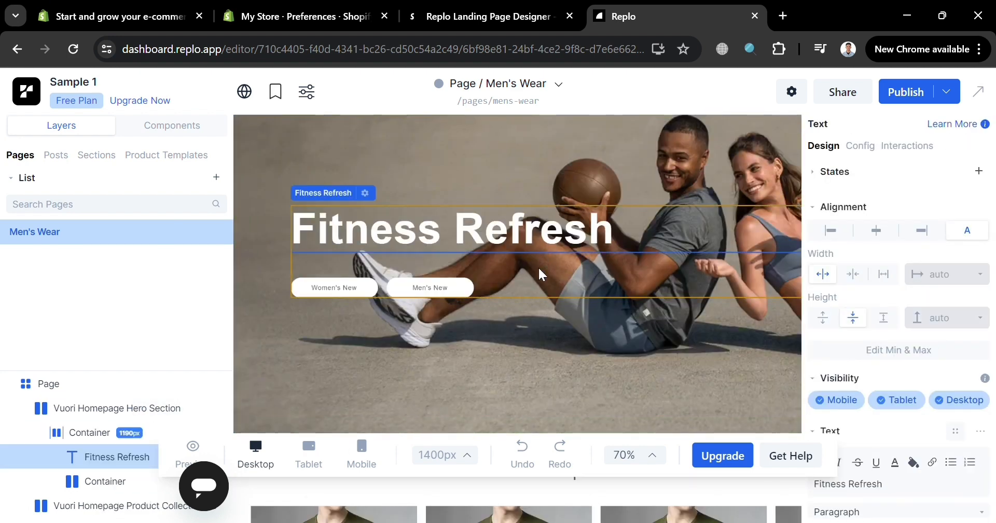
{"action": "scroll", "coordinate": [882, 431], "scroll_direction": "down", "scroll_amount": 5}
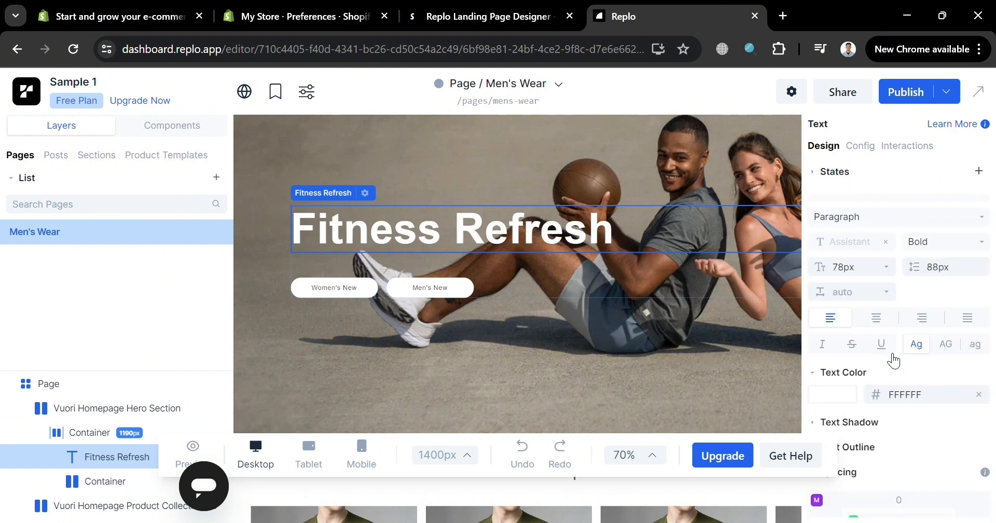
{"action": "scroll", "coordinate": [889, 379], "scroll_direction": "down", "scroll_amount": 1}
- Replace the hero heading's text with "Men's Wear"
{"action": "double_click", "coordinate": [569, 223]}
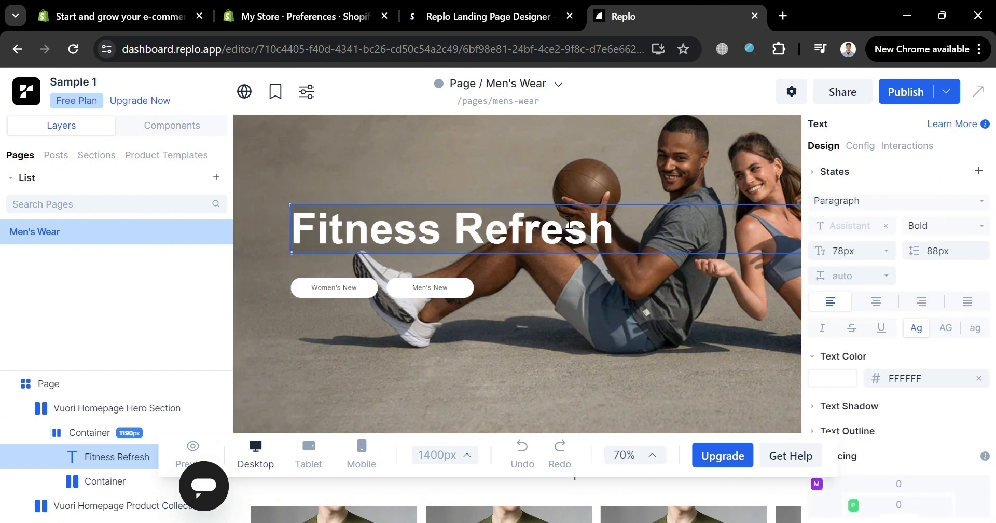
{"action": "scroll", "coordinate": [840, 243], "scroll_direction": "down", "scroll_amount": 4}
{"action": "scroll", "coordinate": [905, 355], "scroll_direction": "up", "scroll_amount": 2}
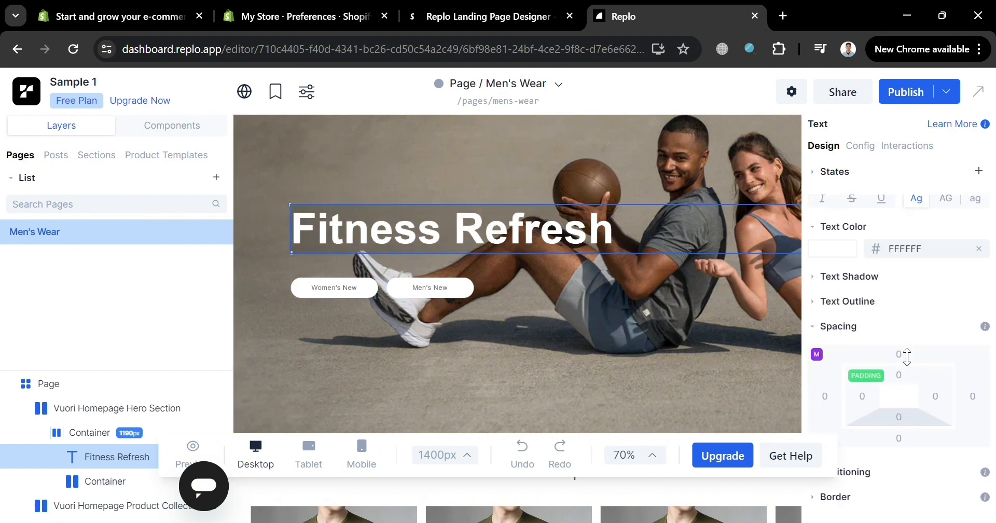
{"action": "scroll", "coordinate": [905, 353], "scroll_direction": "up", "scroll_amount": 3}
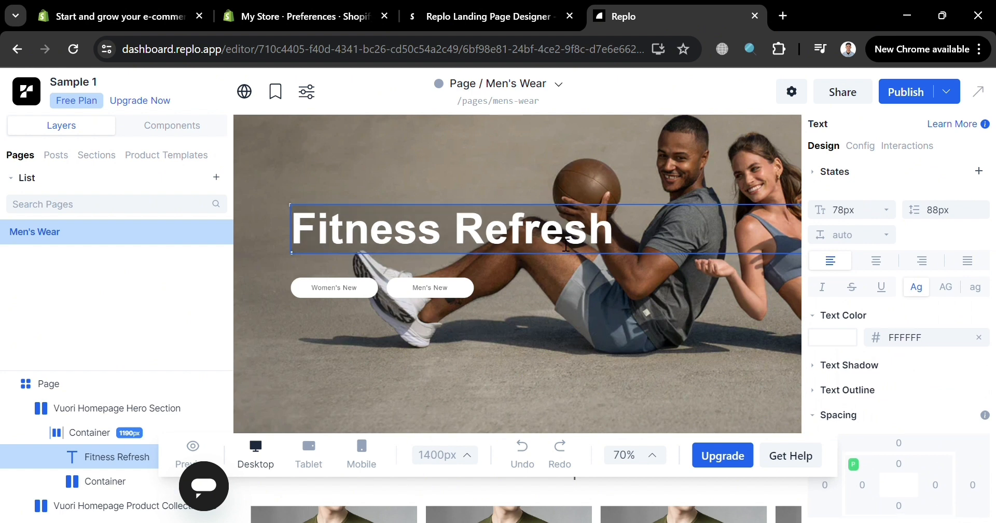
{"action": "key", "text": "ctrl+a"}
{"action": "type", "text": "b"}
{"action": "key", "text": "BackSpace"}
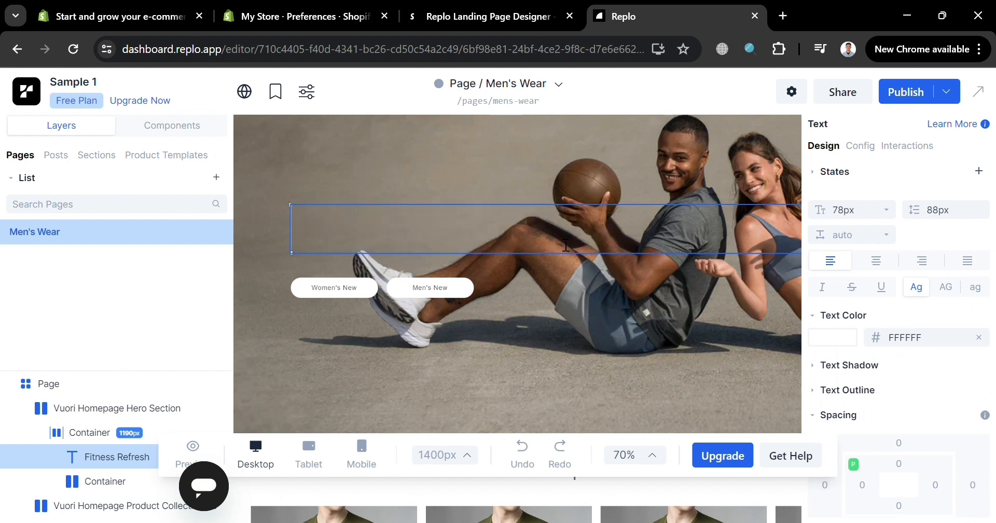
{"action": "type", "text": "Men's "}
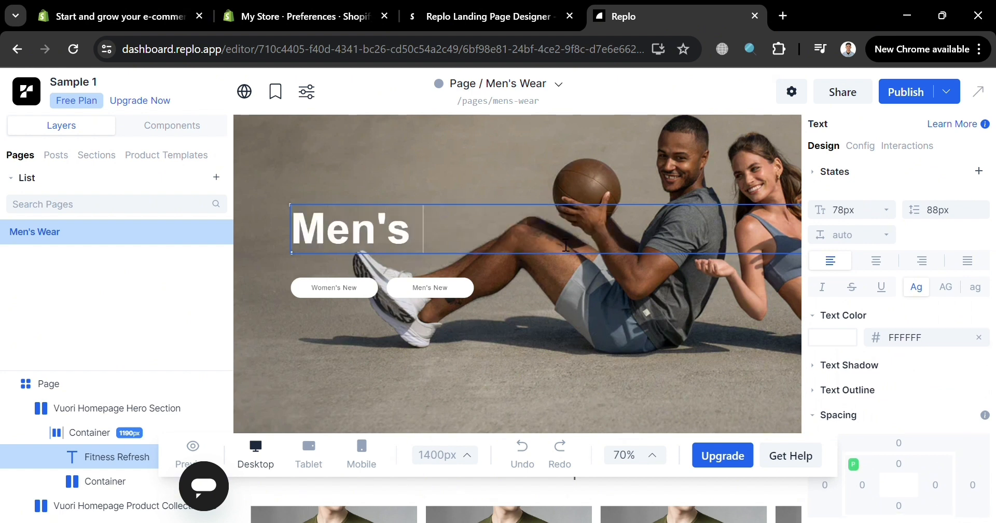
{"action": "type", "text": "Wear"}
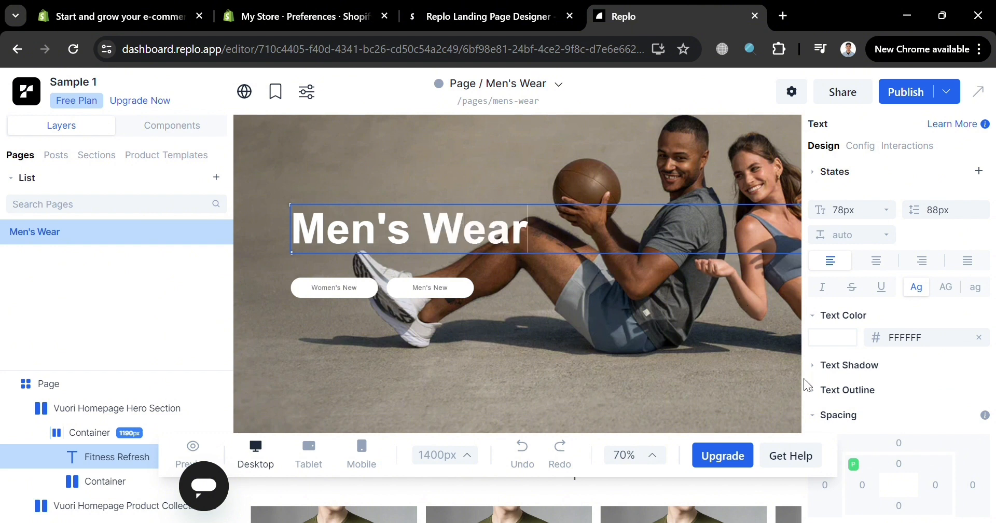
{"action": "key", "text": "Escape"}
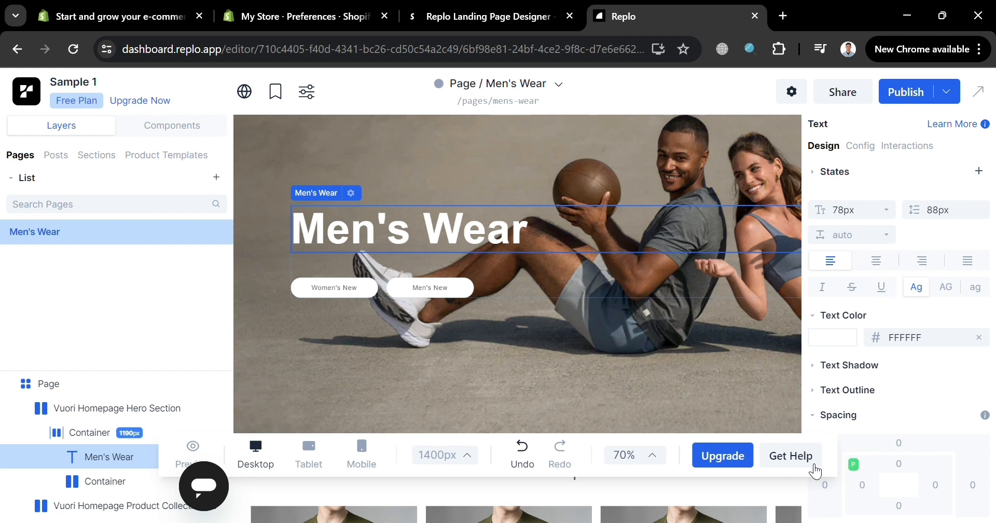
- Inspect the hero section's background image settings and close them without changes
{"action": "scroll", "coordinate": [861, 397], "scroll_direction": "down", "scroll_amount": 3}
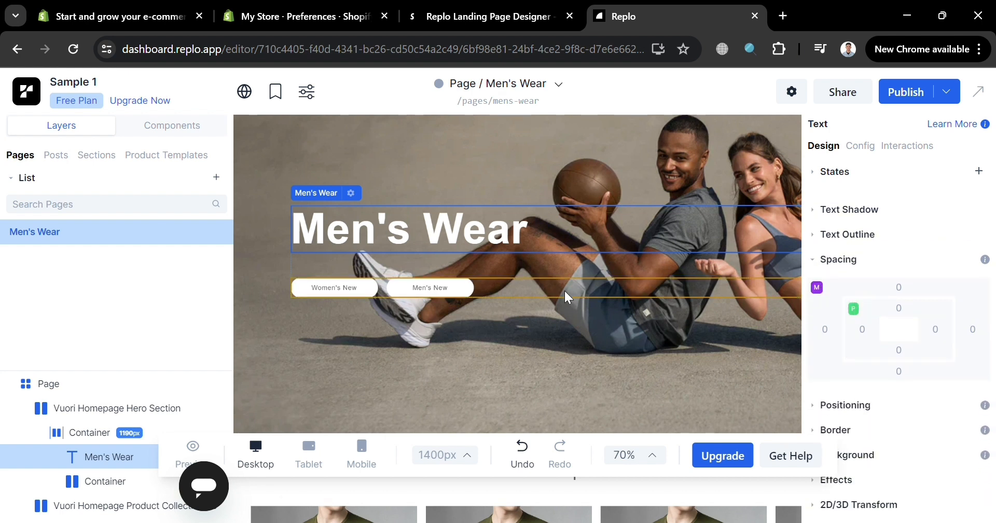
{"action": "left_click", "coordinate": [459, 389]}
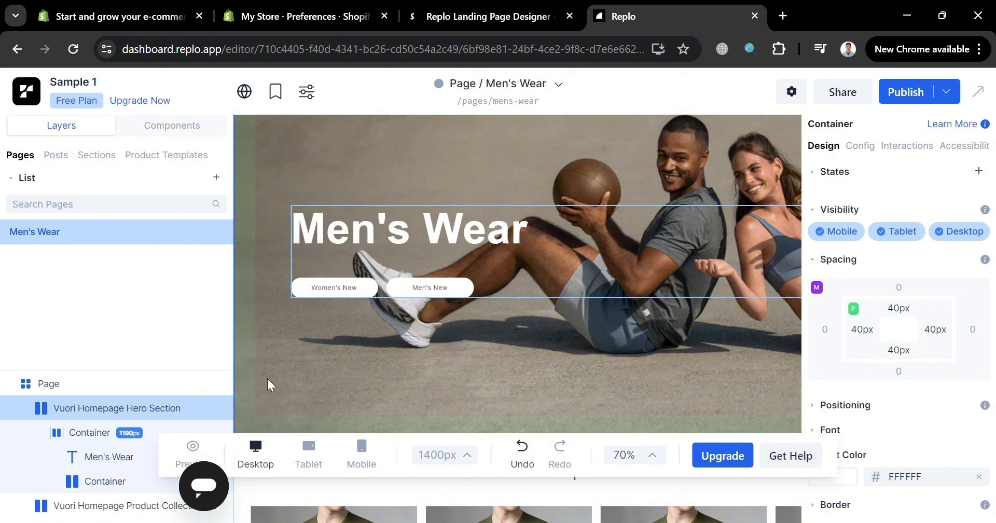
{"action": "scroll", "coordinate": [892, 363], "scroll_direction": "down", "scroll_amount": 3}
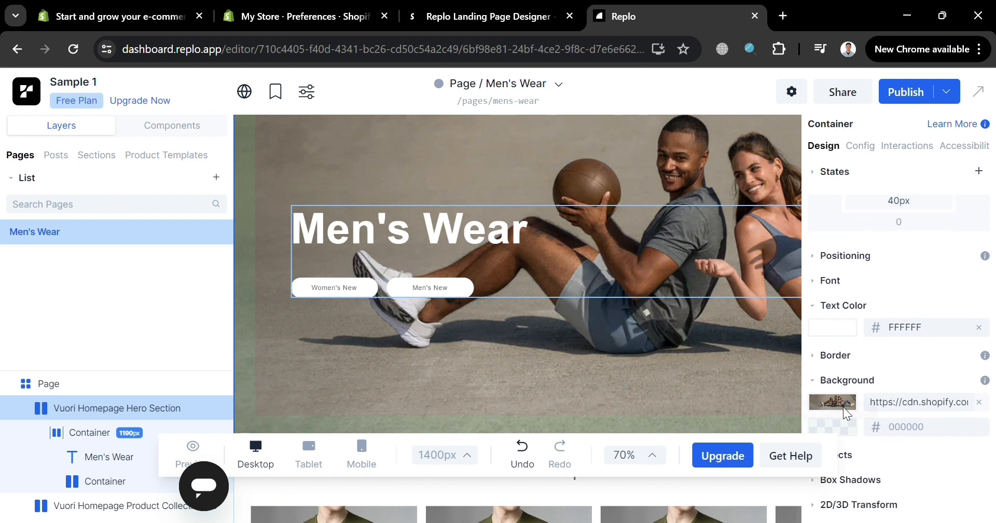
{"action": "left_click", "coordinate": [848, 405]}
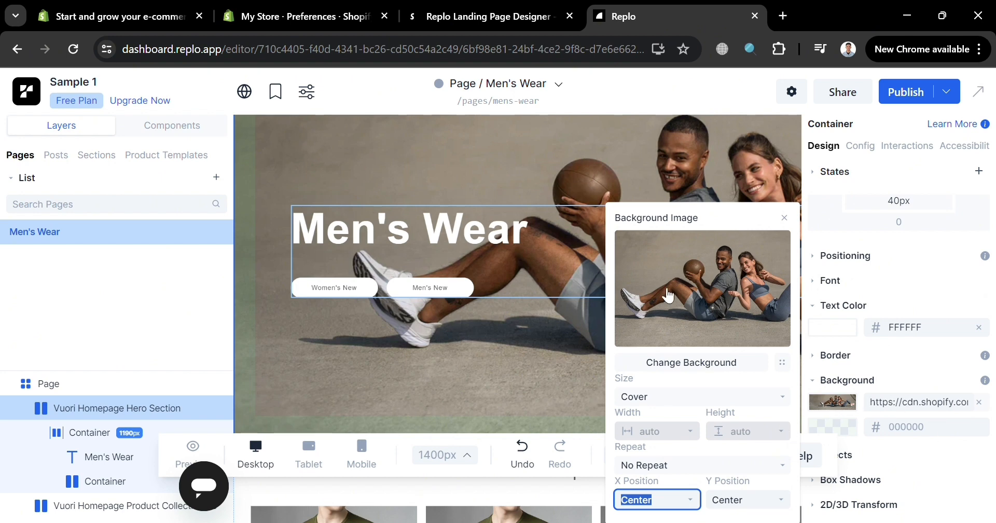
{"action": "left_click", "coordinate": [531, 347]}
- Examine the New Arrivals products and the collection tiles below, and select the "Top of Your Game" heading
{"action": "scroll", "coordinate": [535, 352], "scroll_direction": "down", "scroll_amount": 2}
{"action": "scroll", "coordinate": [534, 352], "scroll_direction": "down", "scroll_amount": 5}
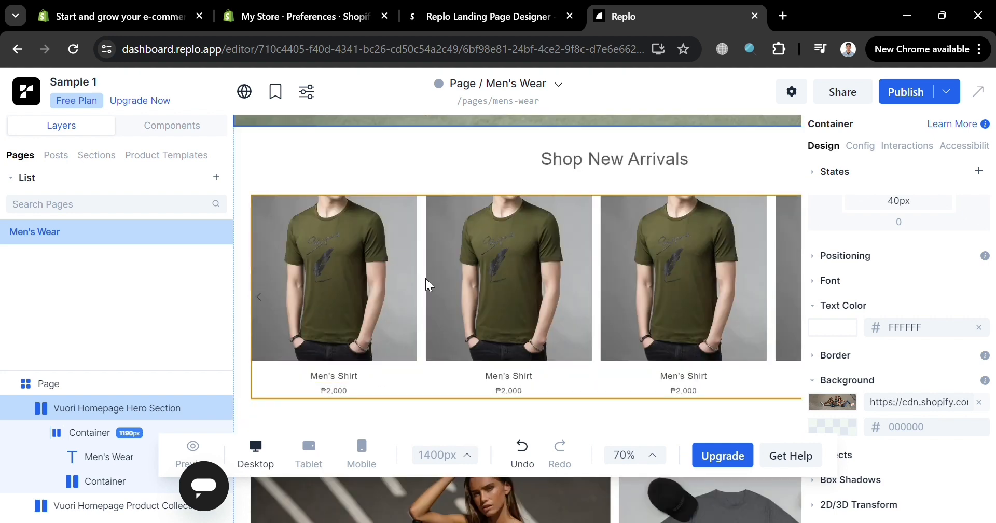
{"action": "scroll", "coordinate": [673, 341], "scroll_direction": "down", "scroll_amount": 2}
{"action": "scroll", "coordinate": [673, 340], "scroll_direction": "up", "scroll_amount": 2}
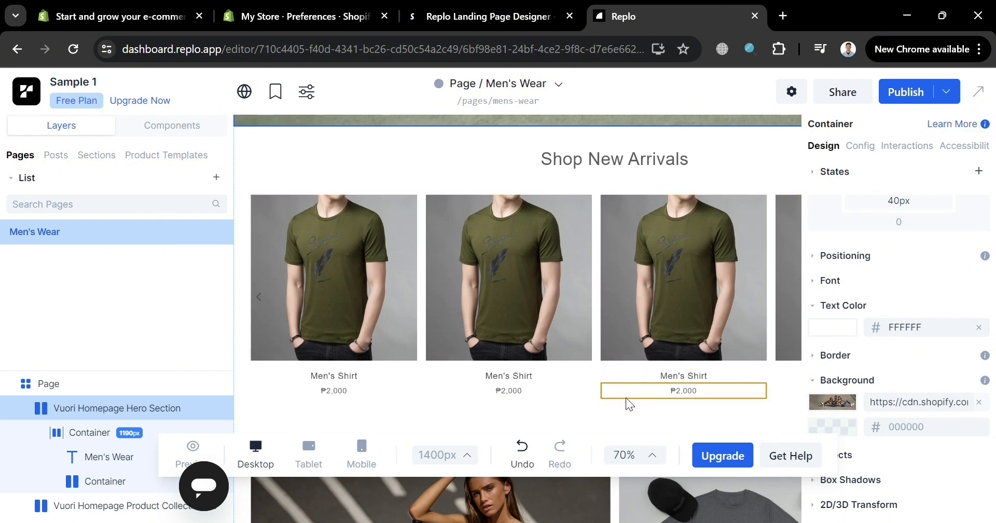
{"action": "scroll", "coordinate": [630, 401], "scroll_direction": "down", "scroll_amount": 2}
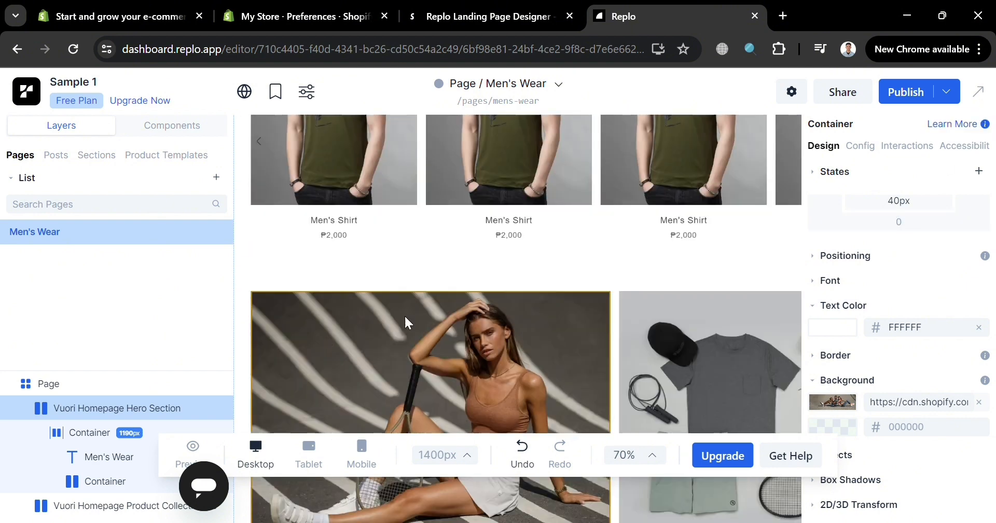
{"action": "scroll", "coordinate": [406, 322], "scroll_direction": "down", "scroll_amount": 2}
{"action": "scroll", "coordinate": [407, 323], "scroll_direction": "up", "scroll_amount": 3}
{"action": "scroll", "coordinate": [408, 322], "scroll_direction": "down", "scroll_amount": 7}
{"action": "scroll", "coordinate": [408, 322], "scroll_direction": "down", "scroll_amount": 1}
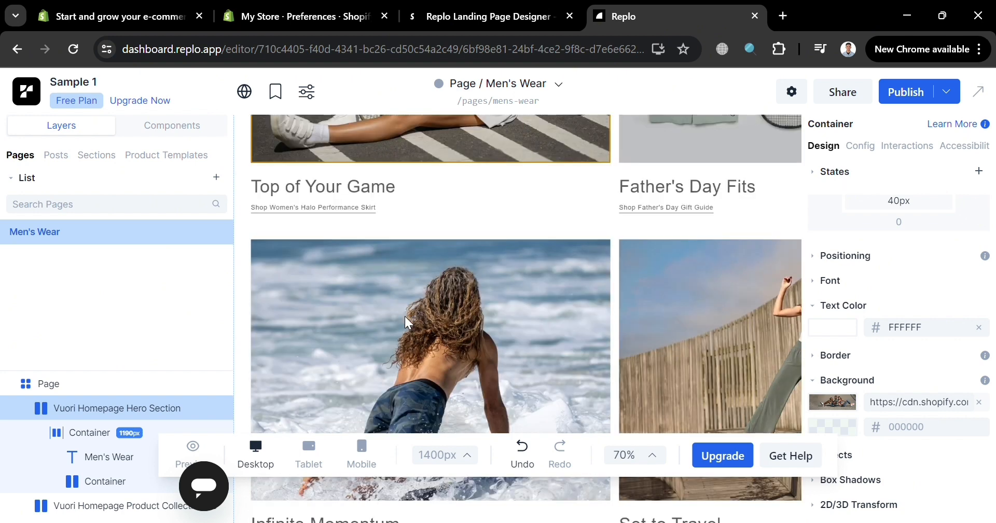
{"action": "left_click", "coordinate": [350, 187]}
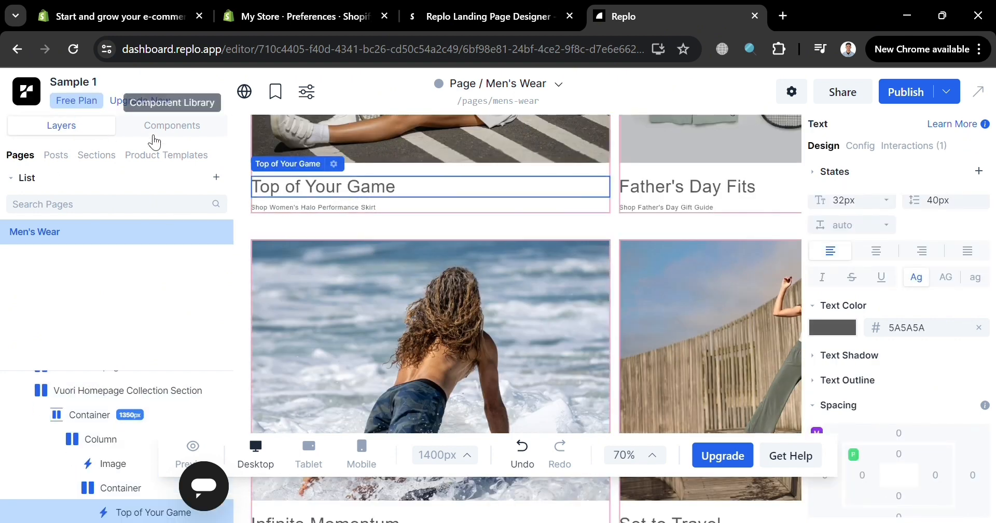
- Examine the page's layer tree from the hero section down to the last section
{"action": "scroll", "coordinate": [88, 410], "scroll_direction": "up", "scroll_amount": 3}
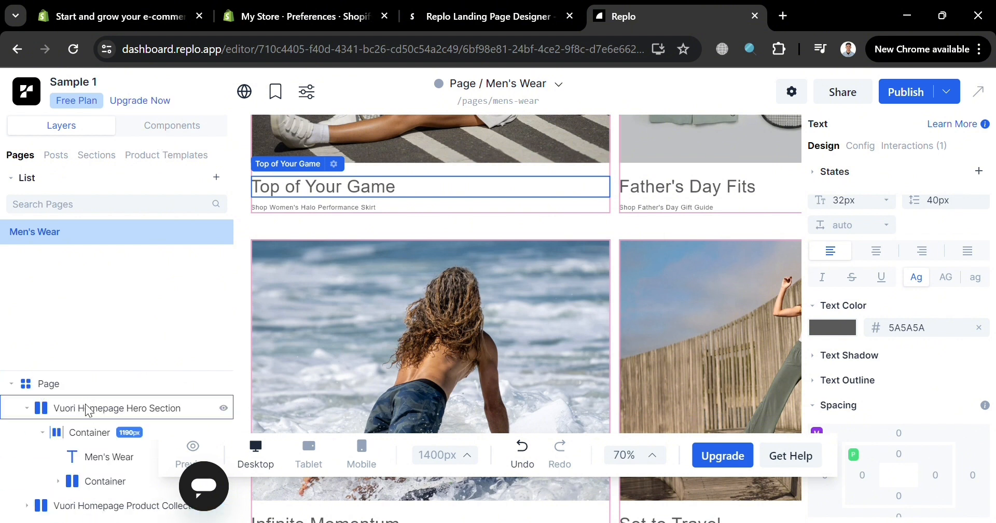
{"action": "scroll", "coordinate": [88, 408], "scroll_direction": "down", "scroll_amount": 2}
{"action": "scroll", "coordinate": [89, 407], "scroll_direction": "up", "scroll_amount": 2}
{"action": "scroll", "coordinate": [95, 414], "scroll_direction": "down", "scroll_amount": 6}
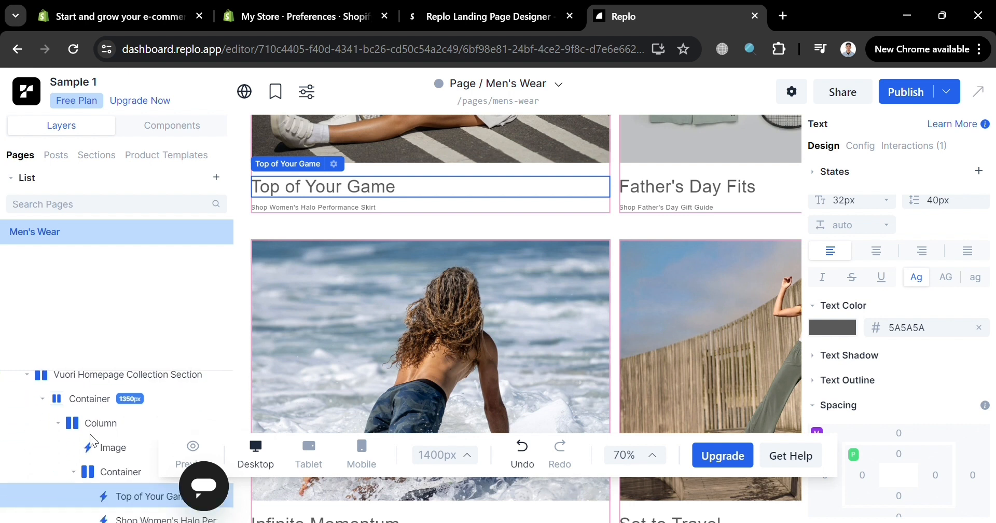
{"action": "scroll", "coordinate": [92, 440], "scroll_direction": "down", "scroll_amount": 5}
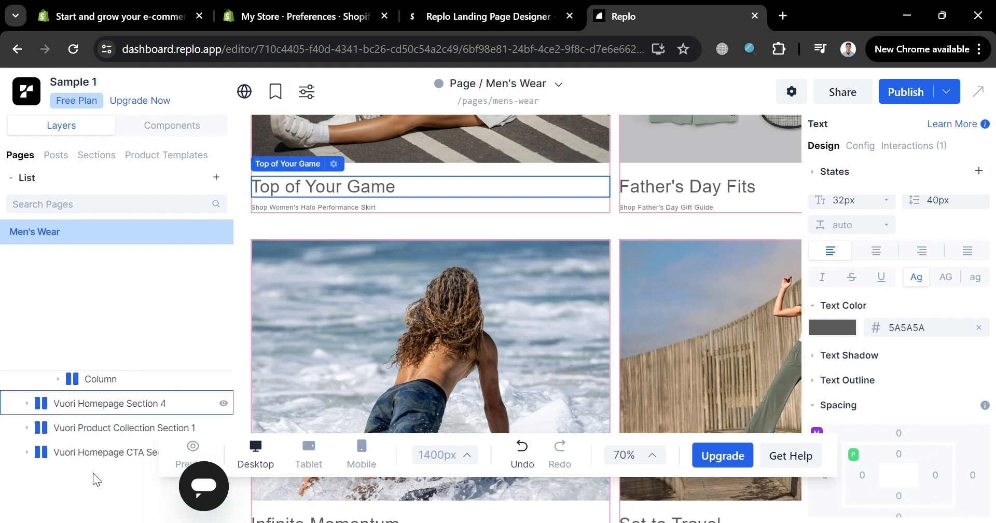
{"action": "scroll", "coordinate": [99, 481], "scroll_direction": "up", "scroll_amount": 10}
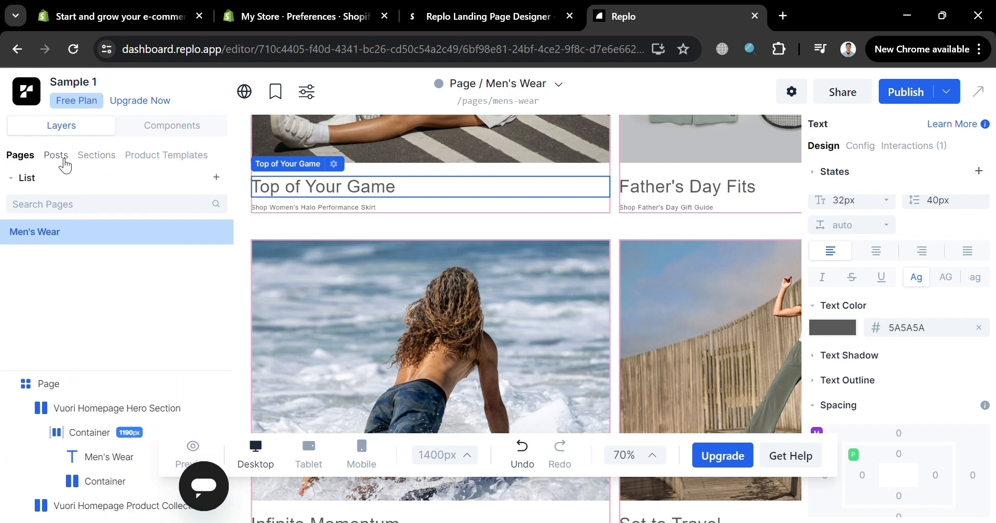
- View the project's Posts, Sections and Product Templates lists, and look over the page's lower sections
{"action": "left_click", "coordinate": [55, 155]}
{"action": "left_click", "coordinate": [113, 158]}
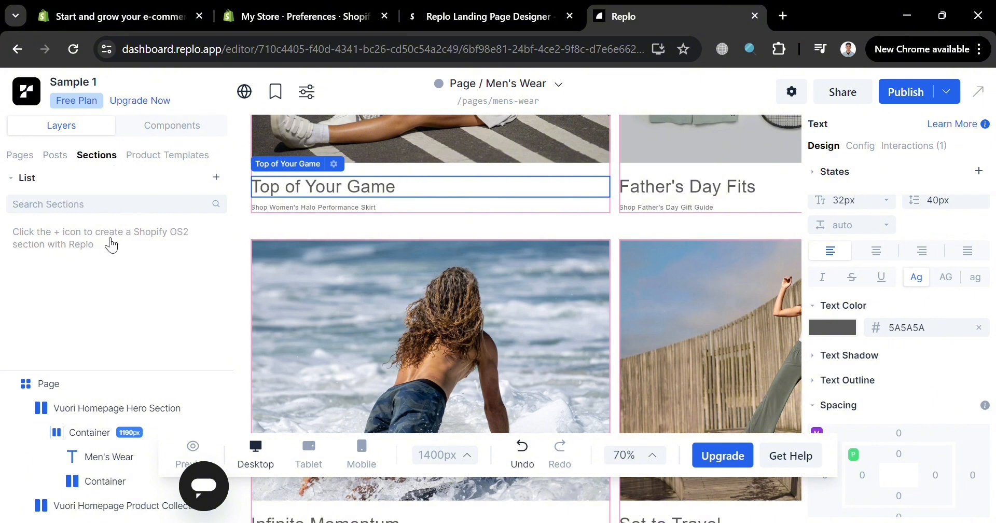
{"action": "left_click", "coordinate": [168, 155]}
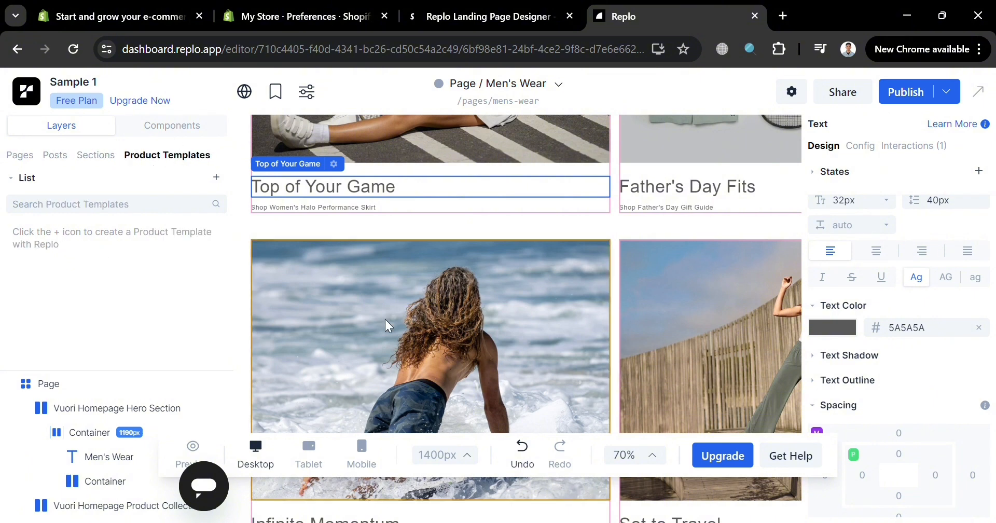
{"action": "scroll", "coordinate": [540, 326], "scroll_direction": "down", "scroll_amount": 3}
{"action": "scroll", "coordinate": [540, 326], "scroll_direction": "down", "scroll_amount": 5}
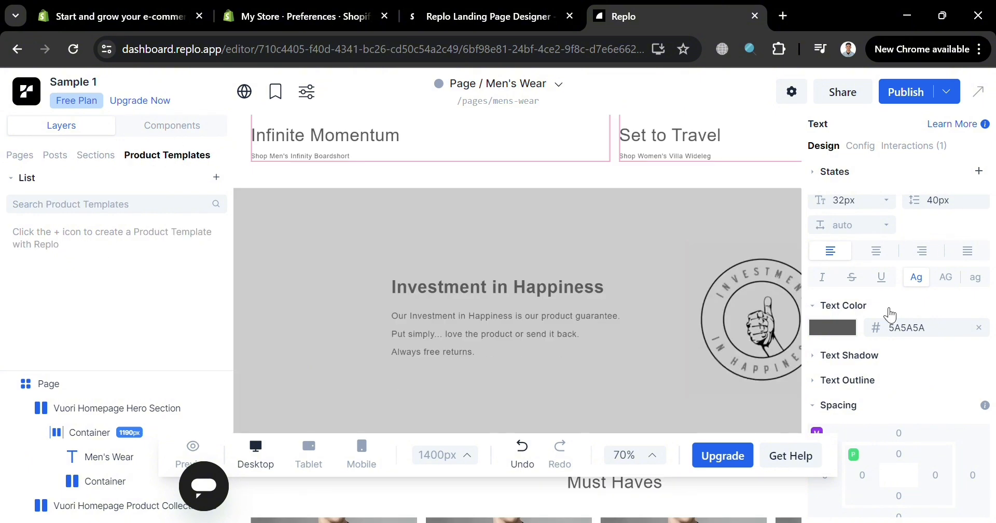
- Select the "Infinite Momentum" heading and examine the design settings of the first New Arrivals product image
{"action": "scroll", "coordinate": [574, 355], "scroll_direction": "up", "scroll_amount": 5}
{"action": "left_click", "coordinate": [369, 372]}
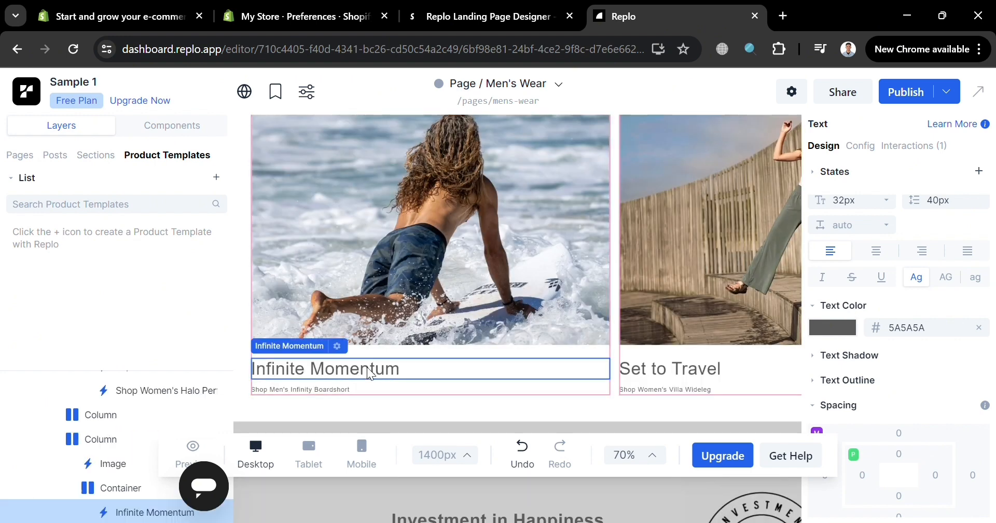
{"action": "scroll", "coordinate": [540, 356], "scroll_direction": "up", "scroll_amount": 10}
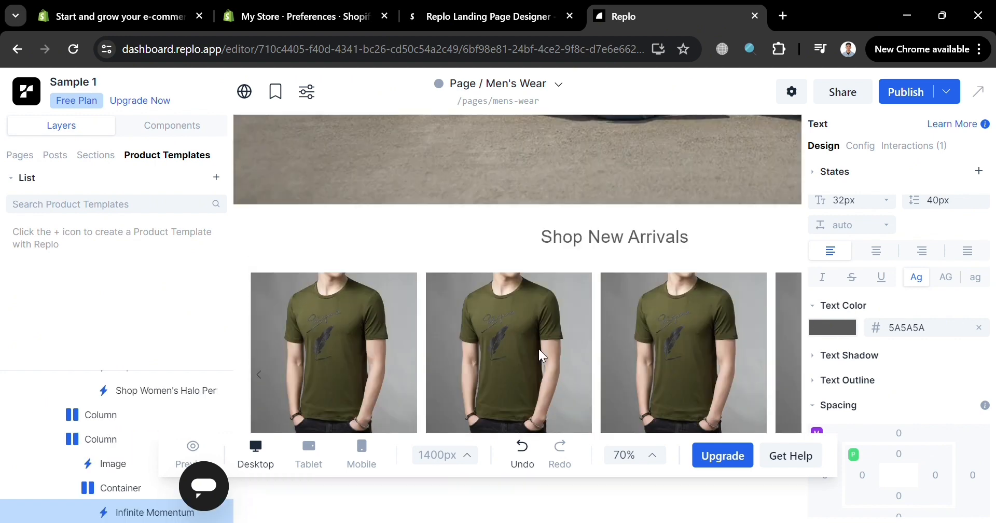
{"action": "scroll", "coordinate": [542, 356], "scroll_direction": "down", "scroll_amount": 3}
{"action": "left_click", "coordinate": [346, 258]}
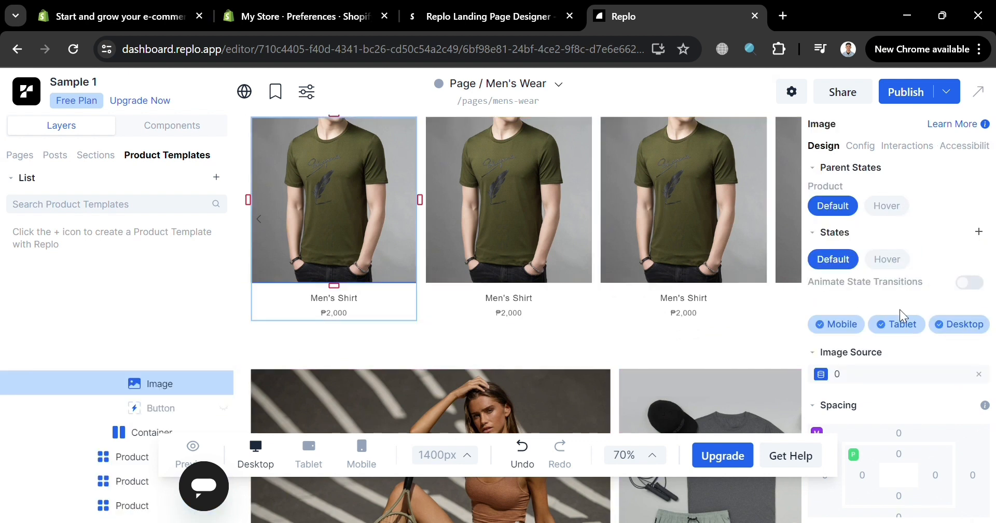
{"action": "scroll", "coordinate": [852, 363], "scroll_direction": "down", "scroll_amount": 3}
{"action": "scroll", "coordinate": [880, 410], "scroll_direction": "down", "scroll_amount": 1}
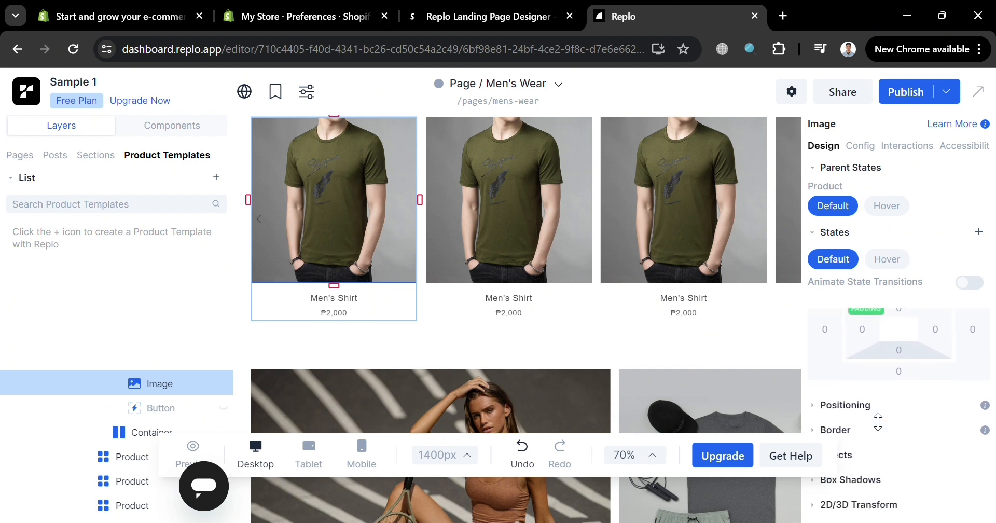
{"action": "scroll", "coordinate": [882, 480], "scroll_direction": "up", "scroll_amount": 4}
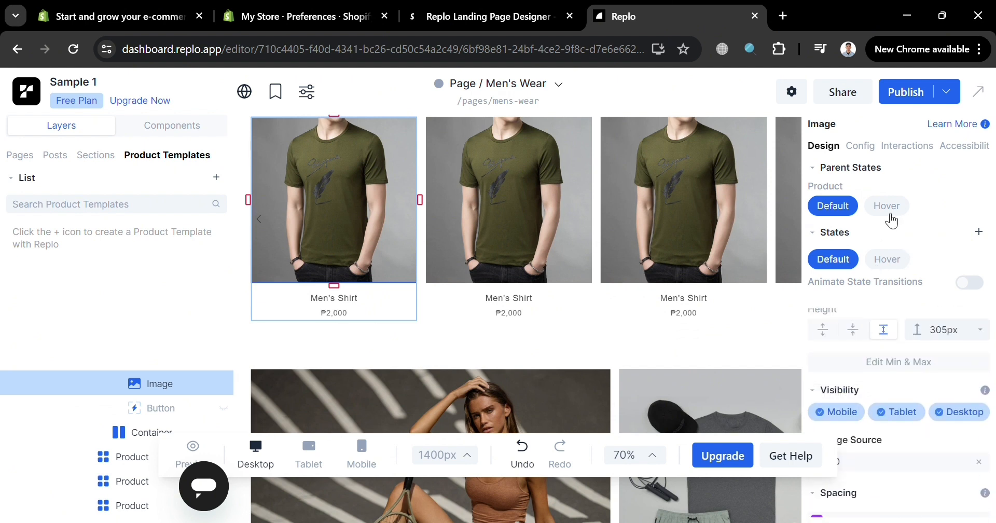
- Examine the first product image's Config, Interactions and Accessibility settings
{"action": "left_click", "coordinate": [870, 148]}
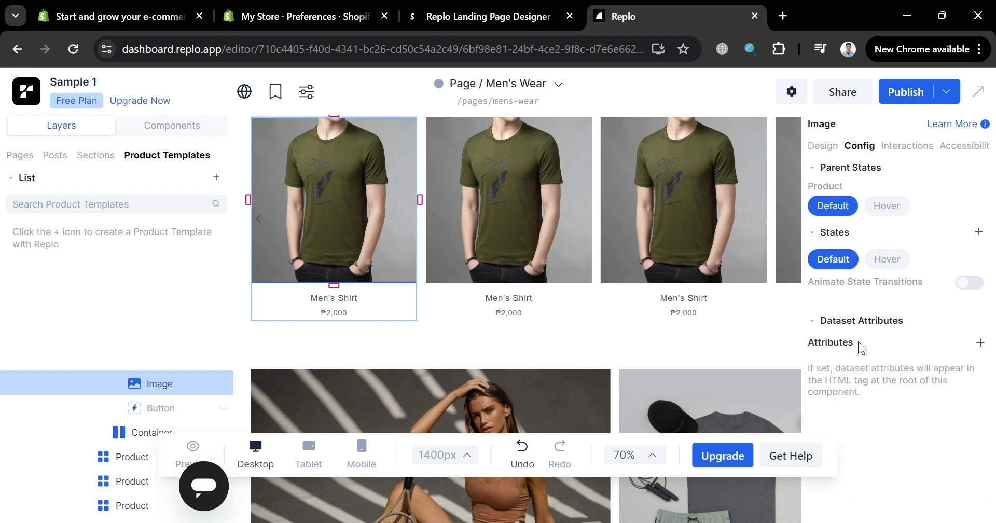
{"action": "left_click", "coordinate": [908, 148]}
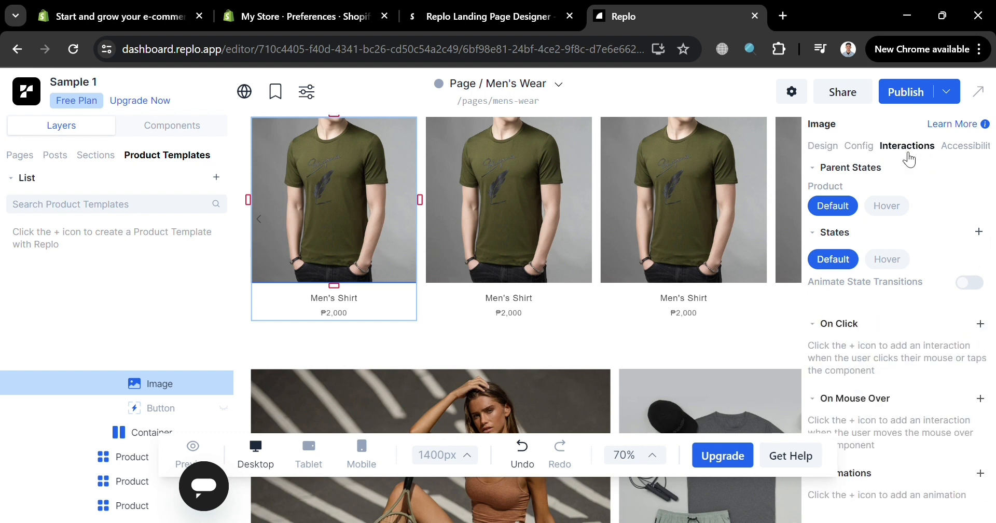
{"action": "left_click", "coordinate": [992, 149]}
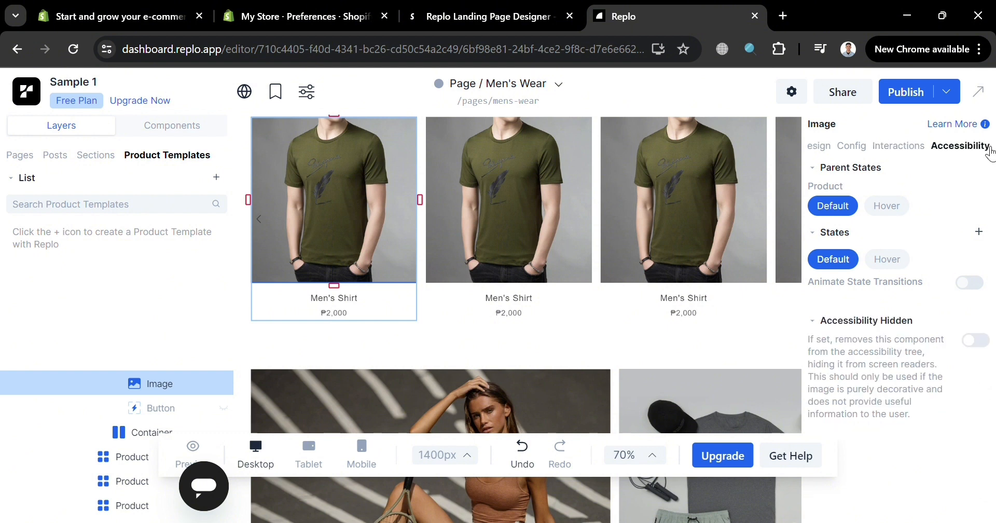
{"action": "left_click", "coordinate": [916, 153]}
{"action": "left_click", "coordinate": [867, 154]}
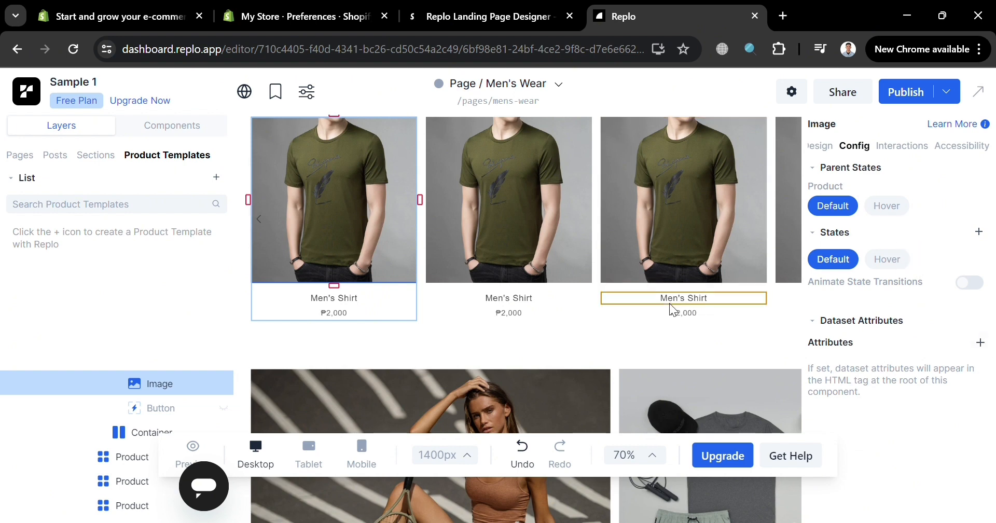
- View the configuration options of the hero section and of the second New Arrivals product image
{"action": "scroll", "coordinate": [669, 304], "scroll_direction": "up", "scroll_amount": 10}
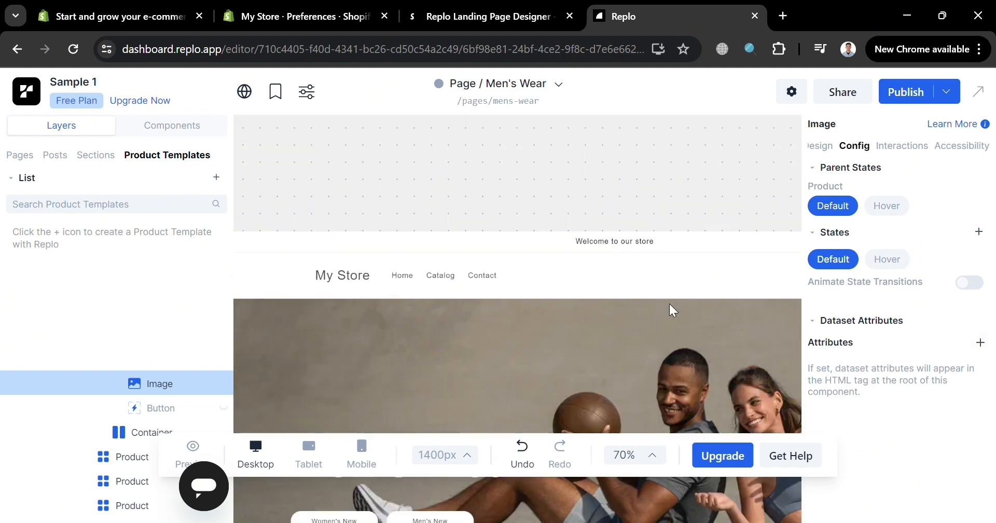
{"action": "scroll", "coordinate": [670, 304], "scroll_direction": "down", "scroll_amount": 5}
{"action": "left_click", "coordinate": [618, 260]}
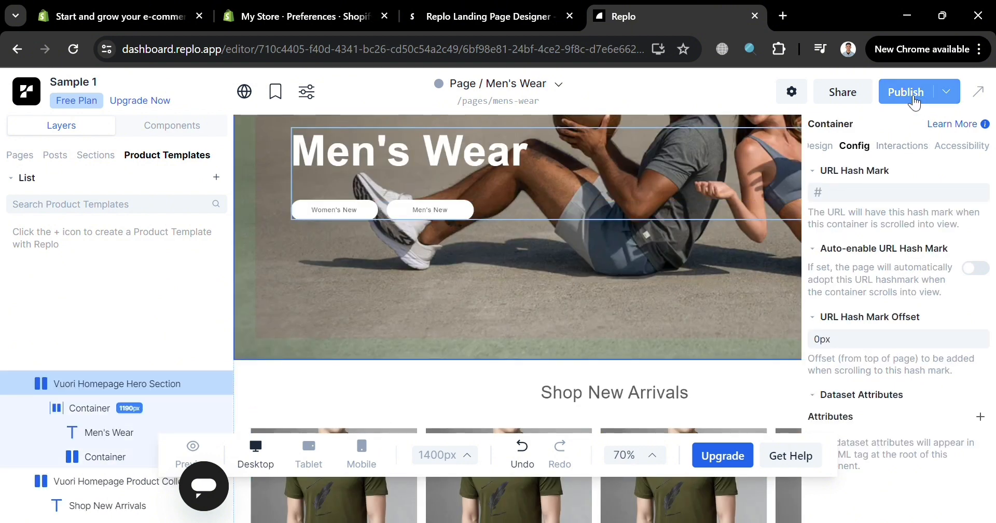
{"action": "scroll", "coordinate": [671, 369], "scroll_direction": "down", "scroll_amount": 2}
{"action": "scroll", "coordinate": [672, 367], "scroll_direction": "down", "scroll_amount": 2}
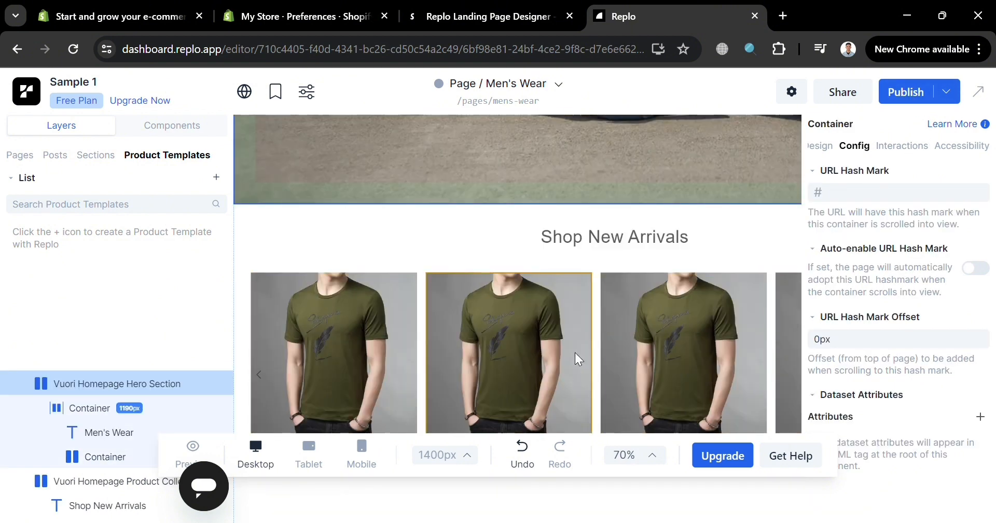
{"action": "left_click", "coordinate": [575, 353]}
{"action": "scroll", "coordinate": [575, 353], "scroll_direction": "down", "scroll_amount": 4}
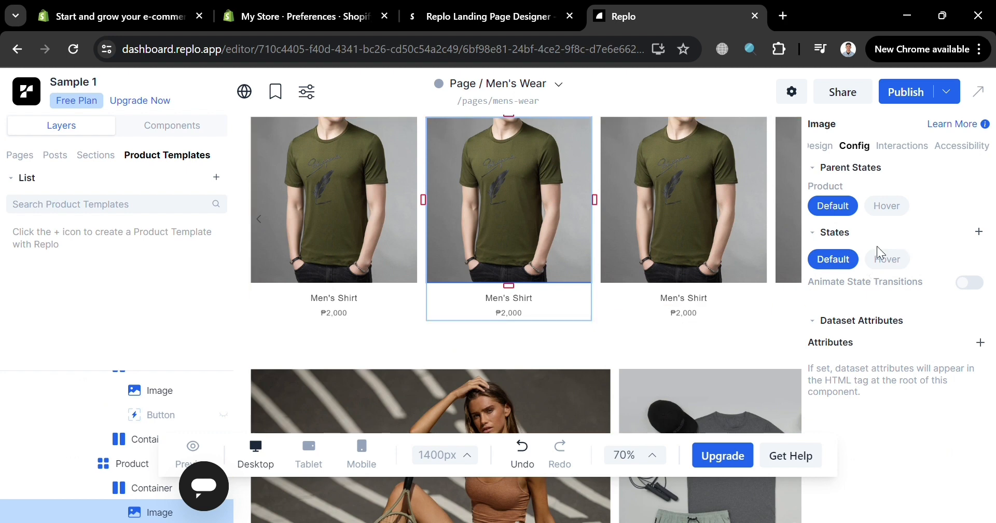
- Review the Replo Basic, Standard and Growth upgrade plans and close the plan overview
{"action": "left_click", "coordinate": [726, 458]}
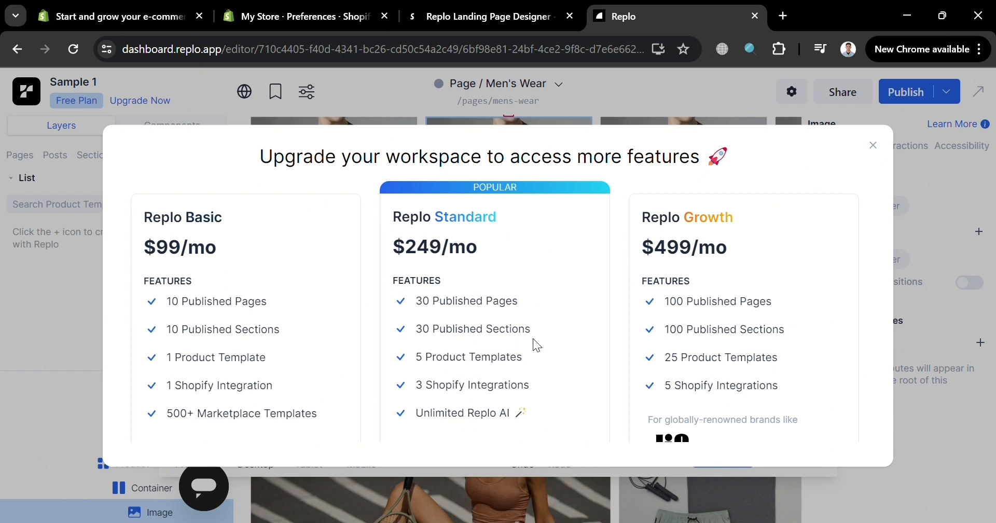
{"action": "scroll", "coordinate": [534, 338], "scroll_direction": "down", "scroll_amount": 2}
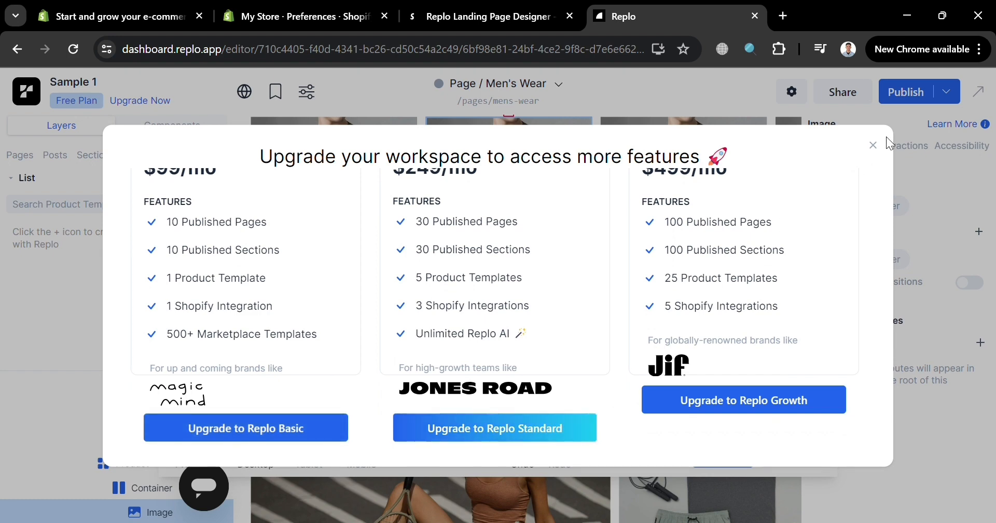
{"action": "left_click", "coordinate": [874, 146]}
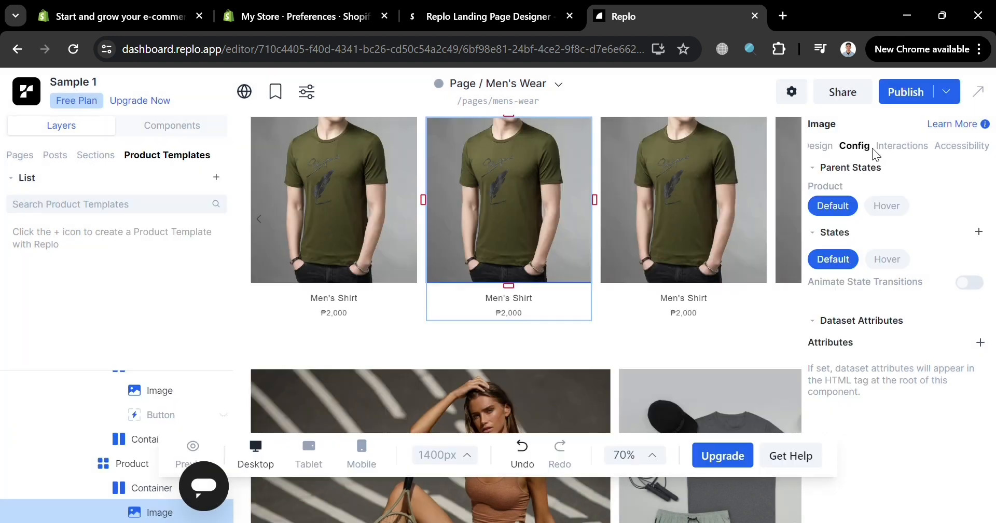
- Browse the basic components available for the page, from Text and Image to the headings
{"action": "scroll", "coordinate": [670, 428], "scroll_direction": "down", "scroll_amount": 5}
{"action": "scroll", "coordinate": [670, 428], "scroll_direction": "up", "scroll_amount": 15}
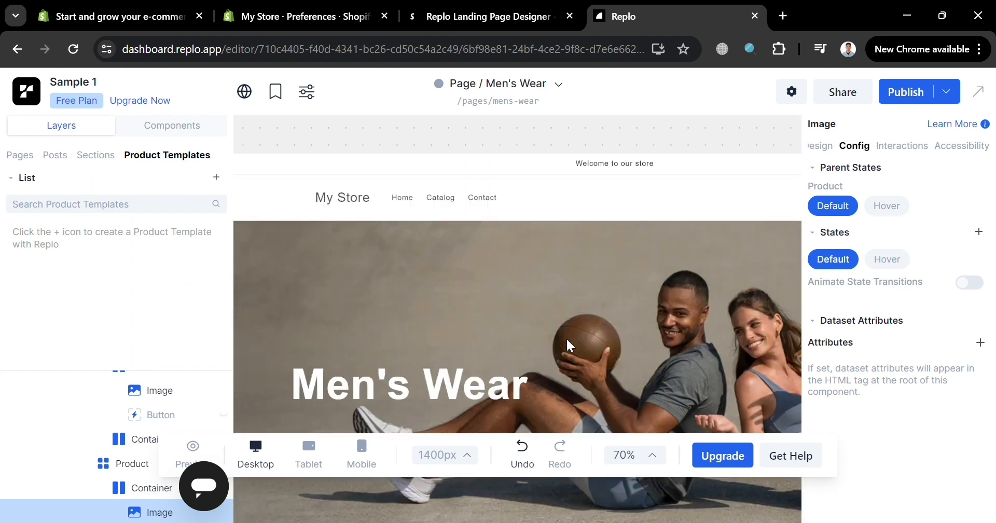
{"action": "left_click", "coordinate": [173, 129]}
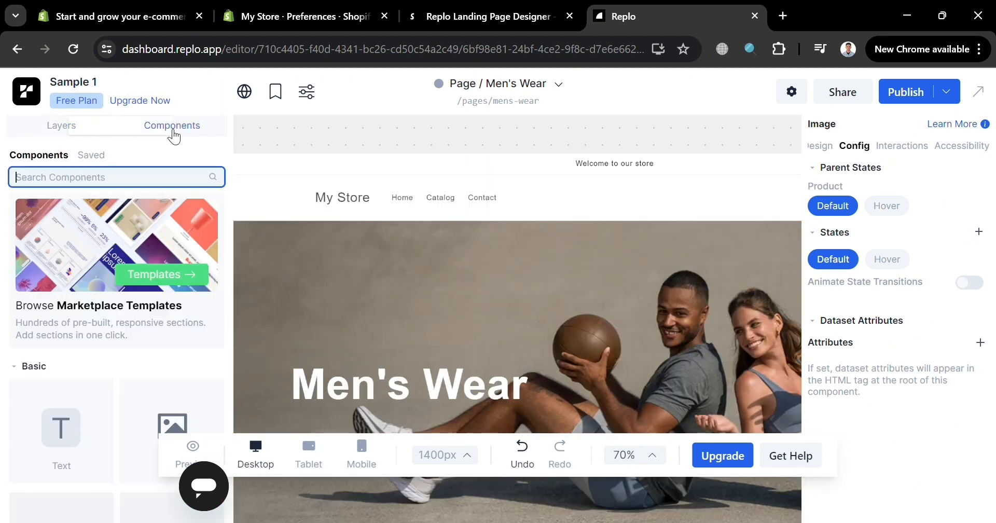
{"action": "scroll", "coordinate": [112, 393], "scroll_direction": "down", "scroll_amount": 5}
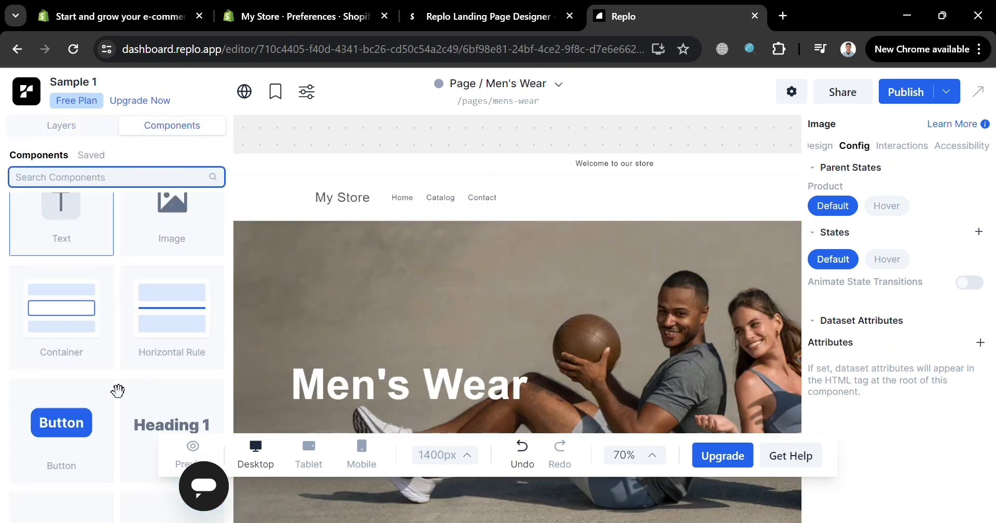
{"action": "scroll", "coordinate": [166, 280], "scroll_direction": "up", "scroll_amount": 1}
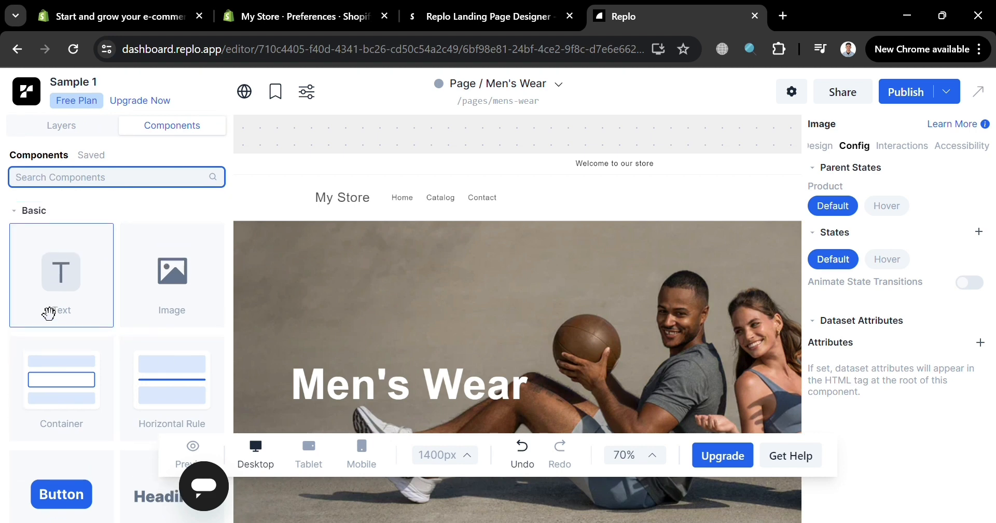
{"action": "scroll", "coordinate": [188, 350], "scroll_direction": "down", "scroll_amount": 1}
{"action": "scroll", "coordinate": [104, 337], "scroll_direction": "down", "scroll_amount": 3}
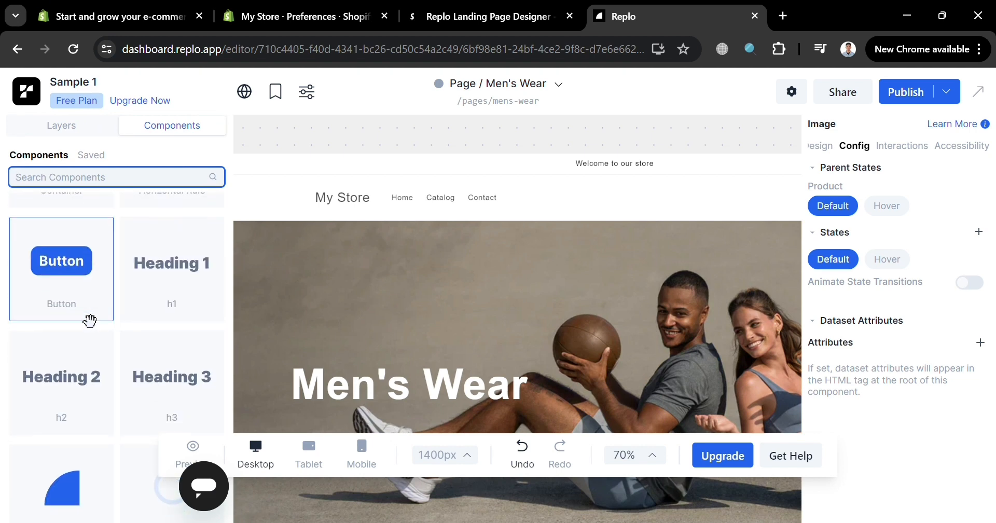
{"action": "scroll", "coordinate": [285, 337], "scroll_direction": "down", "scroll_amount": 3}
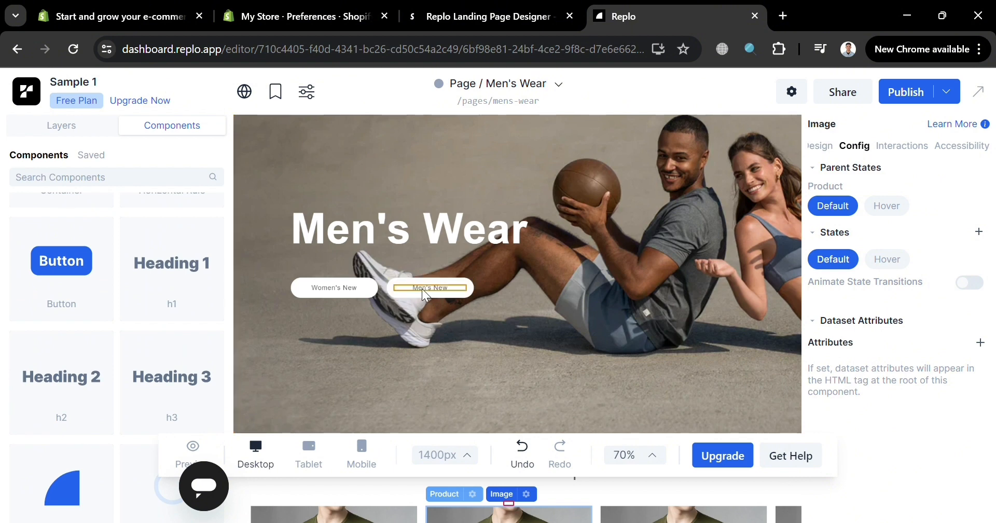
- Open the on-click redirect address of the hero section's "Men's New" button for editing
{"action": "left_click", "coordinate": [442, 294]}
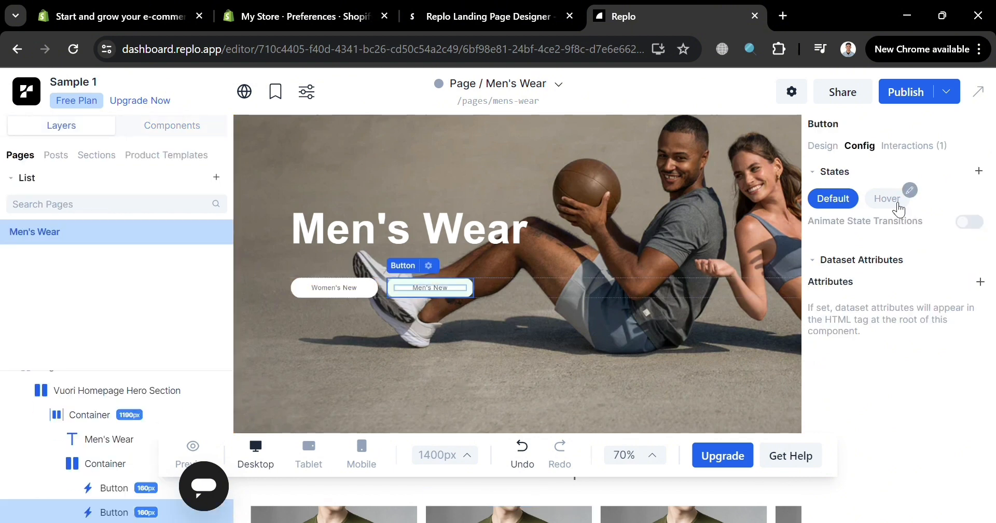
{"action": "left_click", "coordinate": [907, 148]}
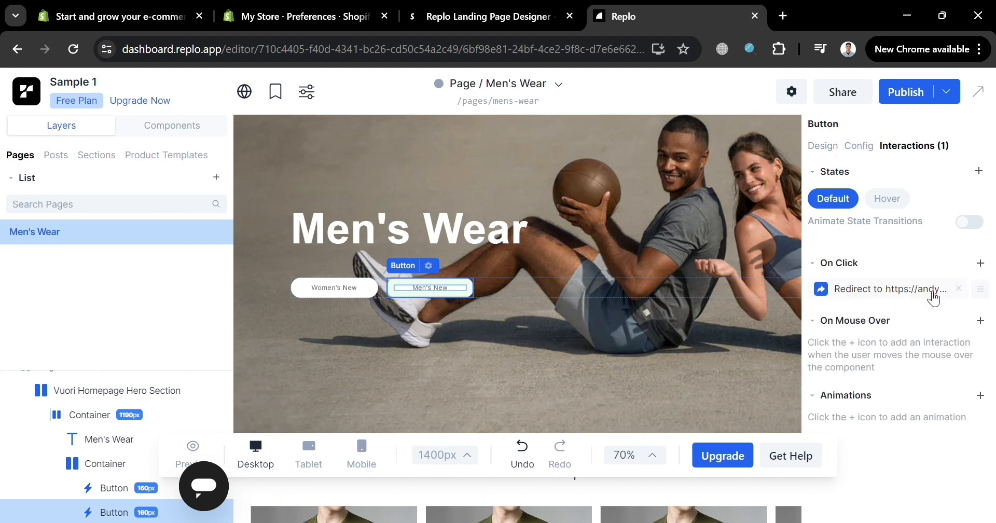
{"action": "left_click", "coordinate": [915, 290]}
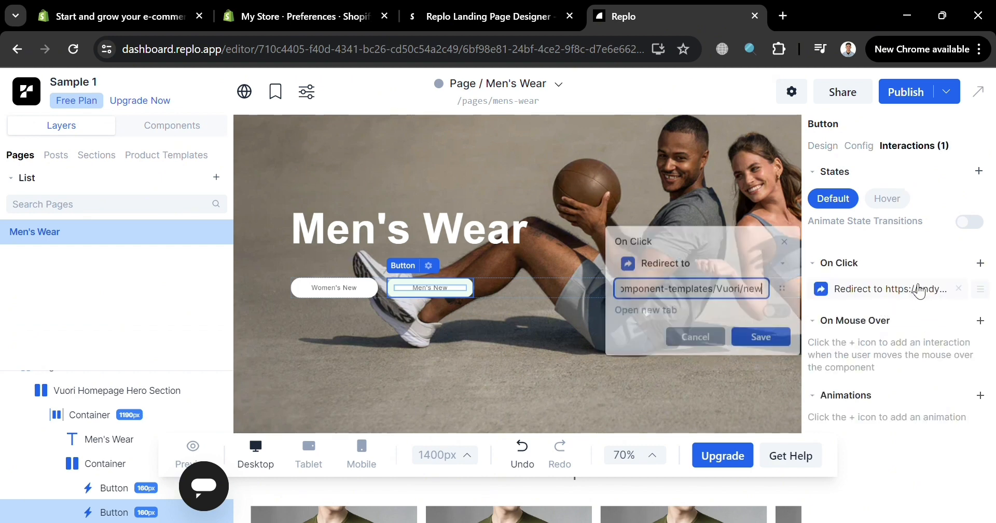
{"action": "triple_click", "coordinate": [717, 279]}
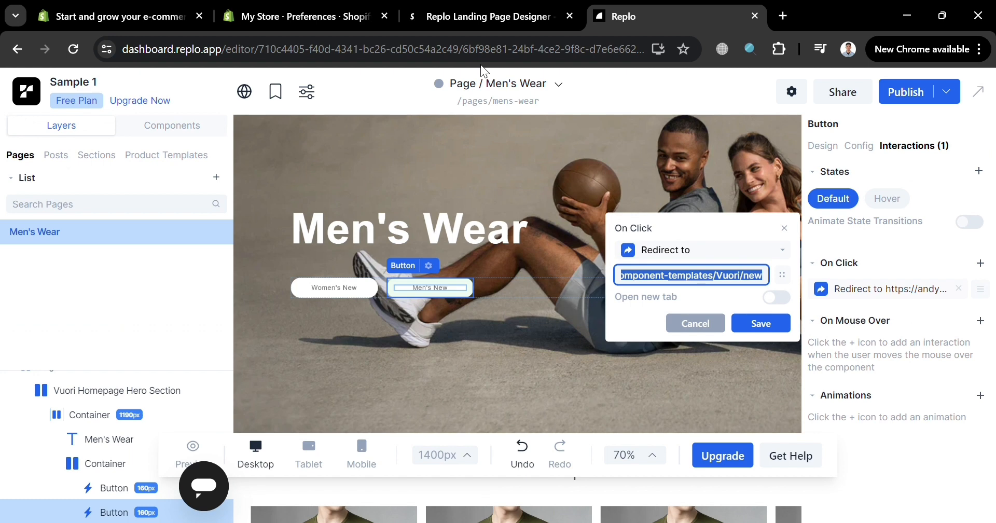
- Switch to the Shopify admin, open the Men's Shirt product preview from the product list, and copy its URL
{"action": "left_click", "coordinate": [334, 13]}
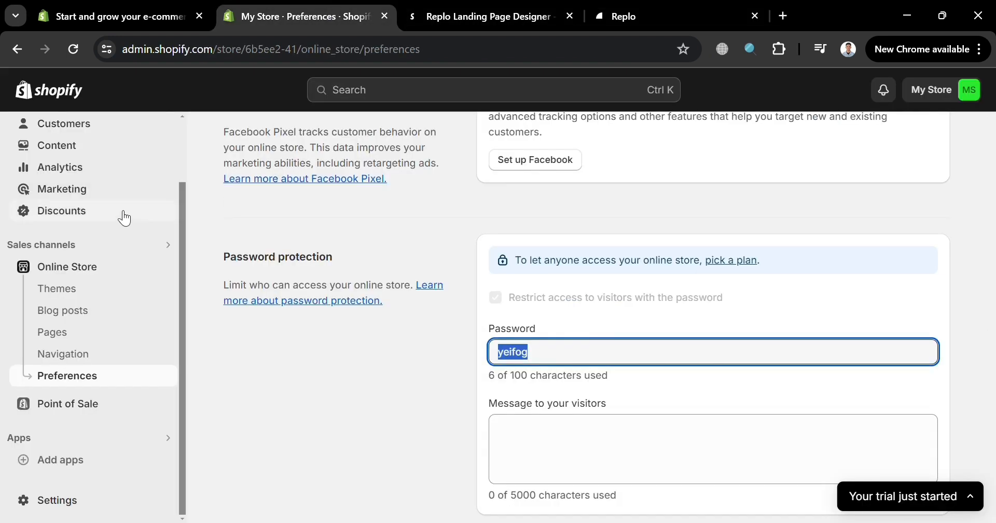
{"action": "scroll", "coordinate": [84, 203], "scroll_direction": "up", "scroll_amount": 3}
{"action": "left_click", "coordinate": [98, 184]}
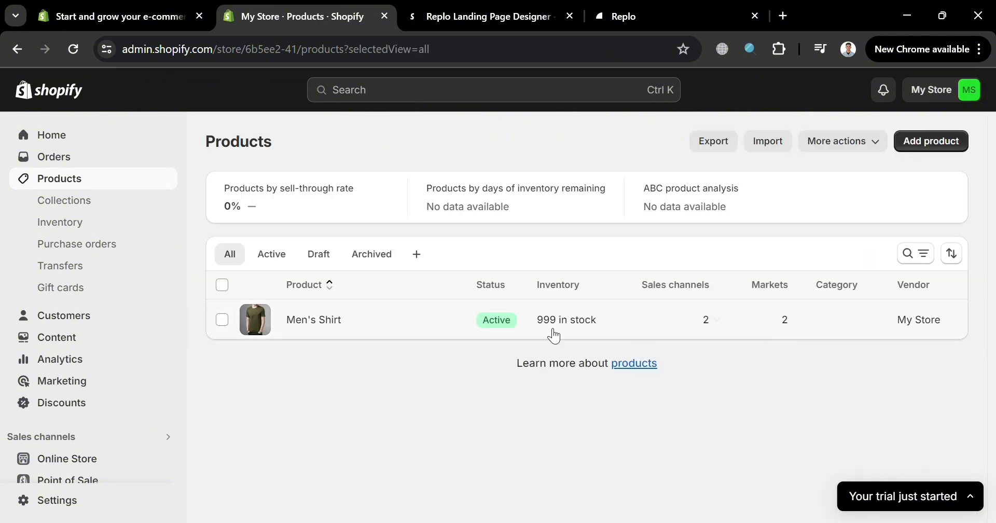
{"action": "left_click", "coordinate": [362, 320]}
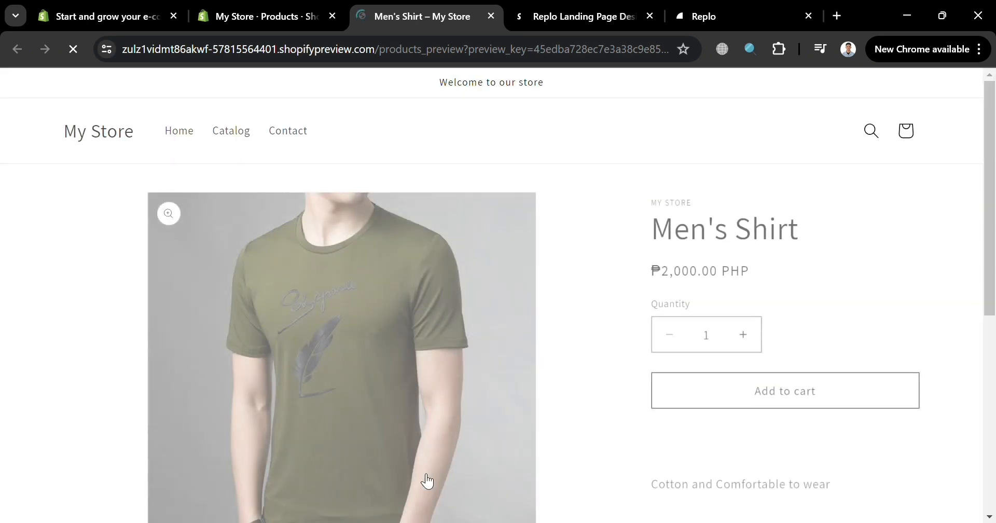
{"action": "left_click", "coordinate": [400, 46]}
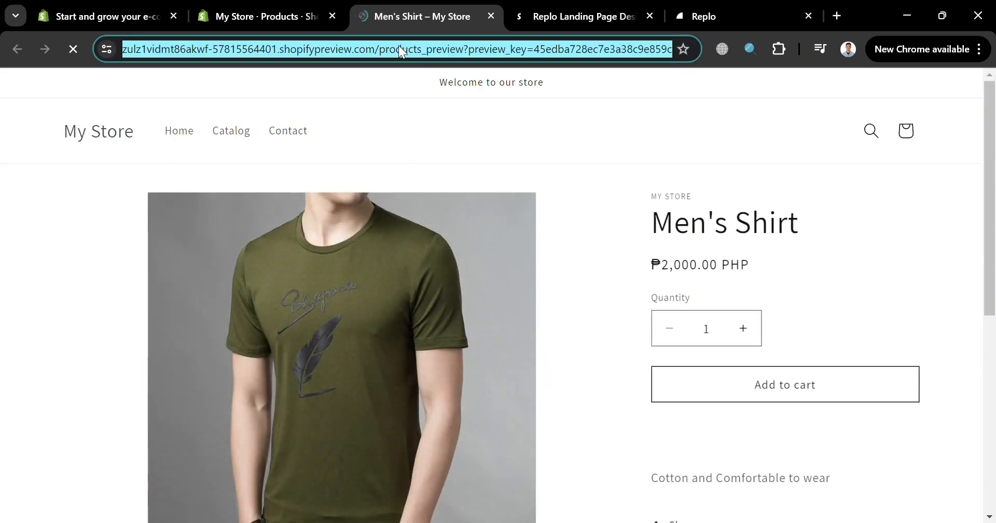
- Return to Replo, set the "Men's New" button's redirect to the copied Men's Shirt preview URL, and save it
{"action": "left_click", "coordinate": [704, 16]}
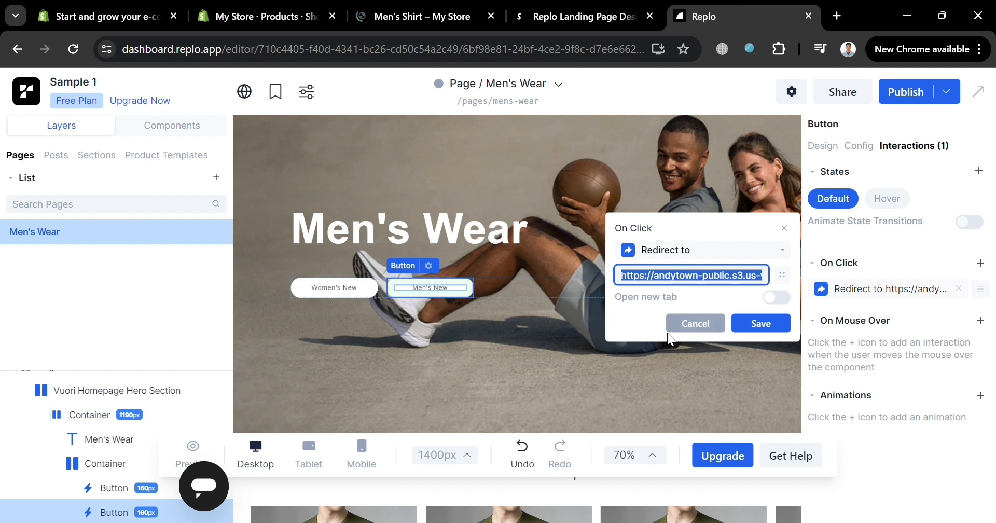
{"action": "key", "text": "ctrl+v"}
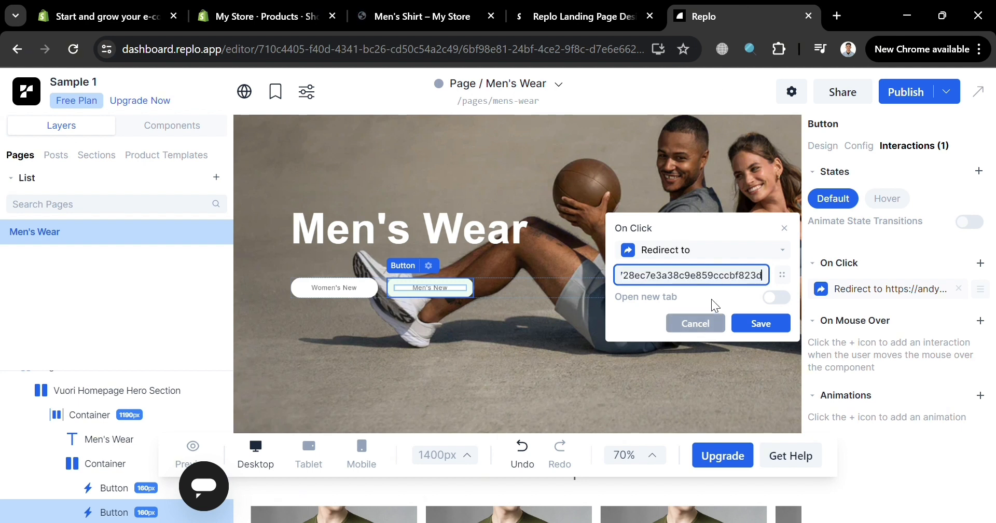
{"action": "left_click", "coordinate": [780, 334]}
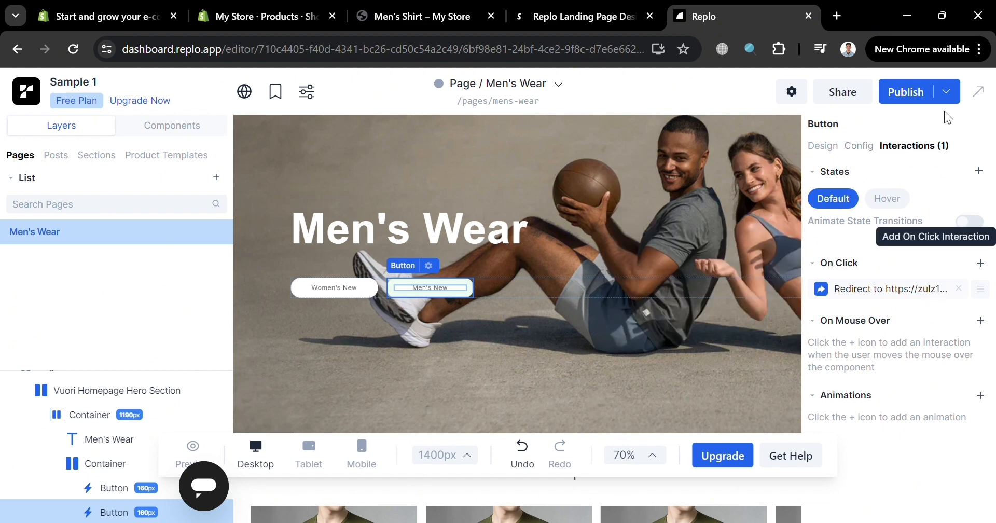
- Open the Men's Wear page preview in the browser and look over its hero, products and collection tiles
{"action": "left_click", "coordinate": [948, 93]}
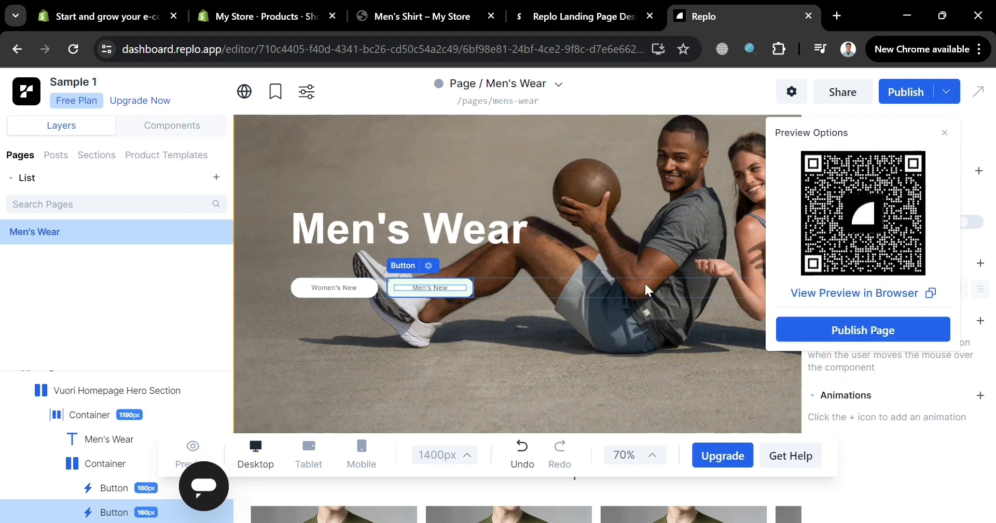
{"action": "left_click", "coordinate": [882, 295]}
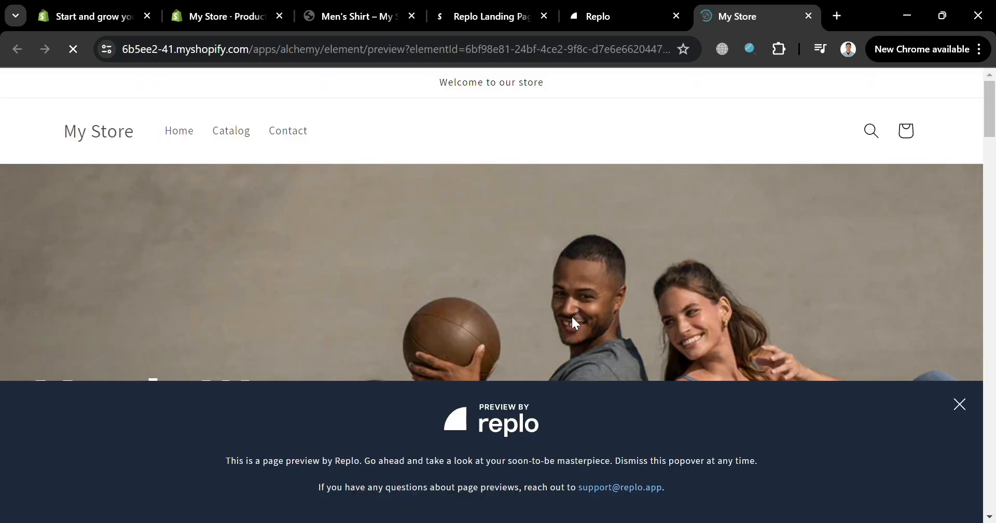
{"action": "scroll", "coordinate": [566, 241], "scroll_direction": "down", "scroll_amount": 10}
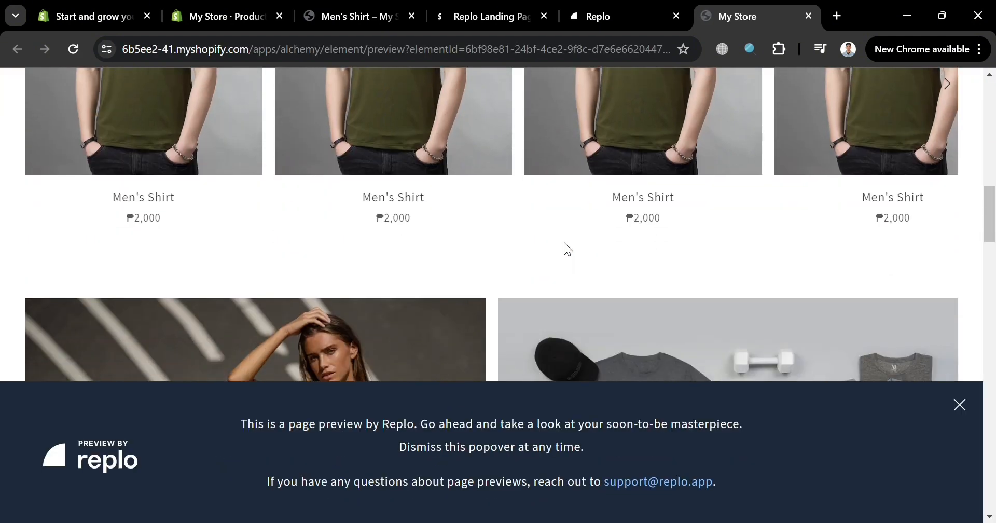
{"action": "scroll", "coordinate": [316, 238], "scroll_direction": "up", "scroll_amount": 3}
{"action": "scroll", "coordinate": [884, 247], "scroll_direction": "down", "scroll_amount": 4}
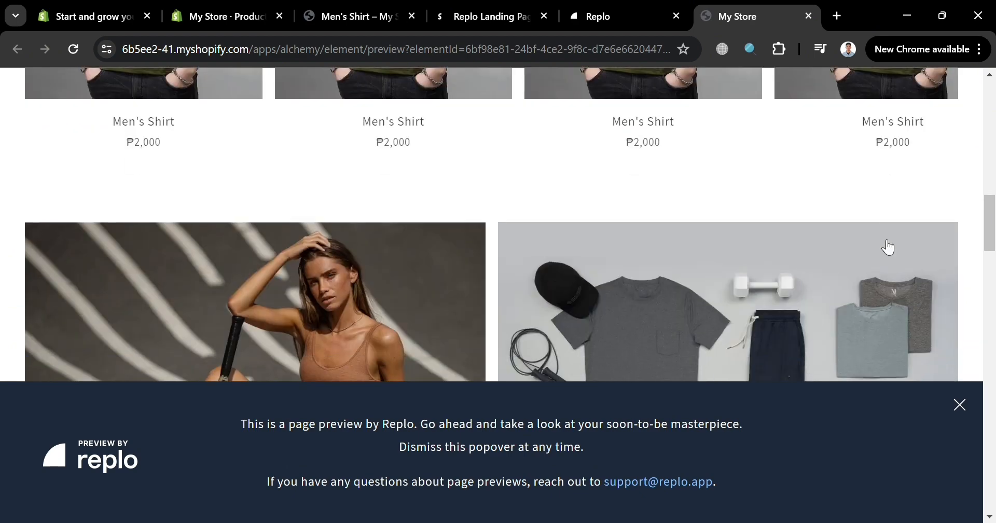
{"action": "scroll", "coordinate": [888, 248], "scroll_direction": "down", "scroll_amount": 7}
{"action": "scroll", "coordinate": [888, 248], "scroll_direction": "up", "scroll_amount": 15}
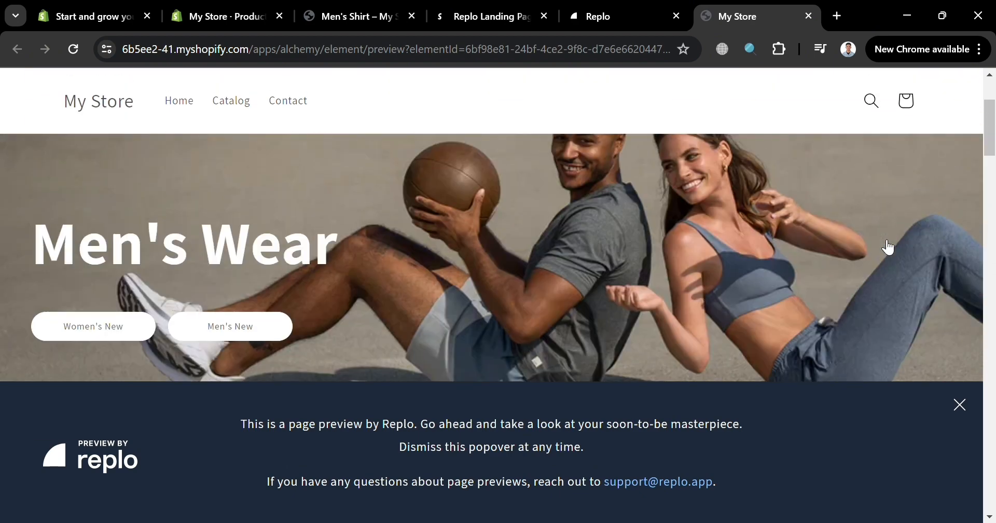
{"action": "scroll", "coordinate": [885, 246], "scroll_direction": "up", "scroll_amount": 1}
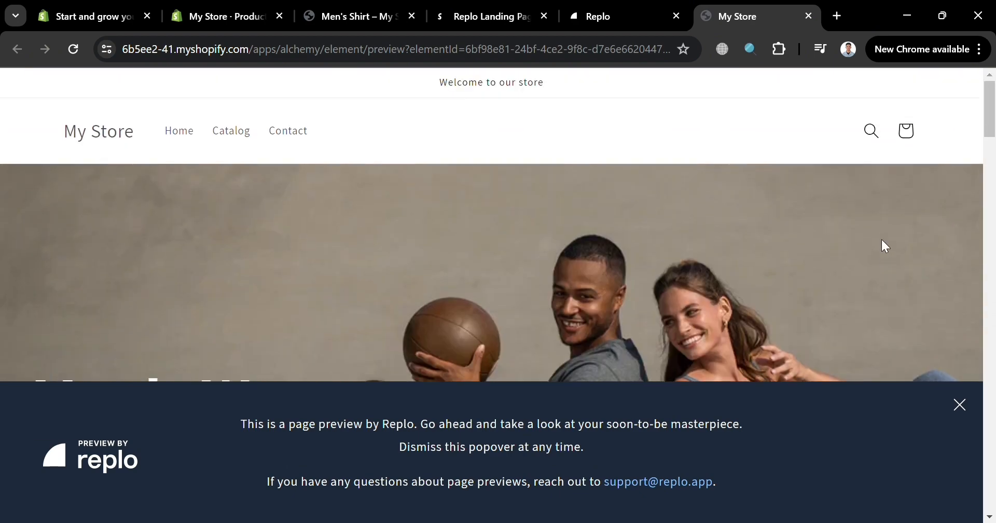
- Switch to the Replo Landing Page Designer listing in the Shopify App Store
{"action": "left_click", "coordinate": [612, 7]}
{"action": "left_click", "coordinate": [498, 11]}
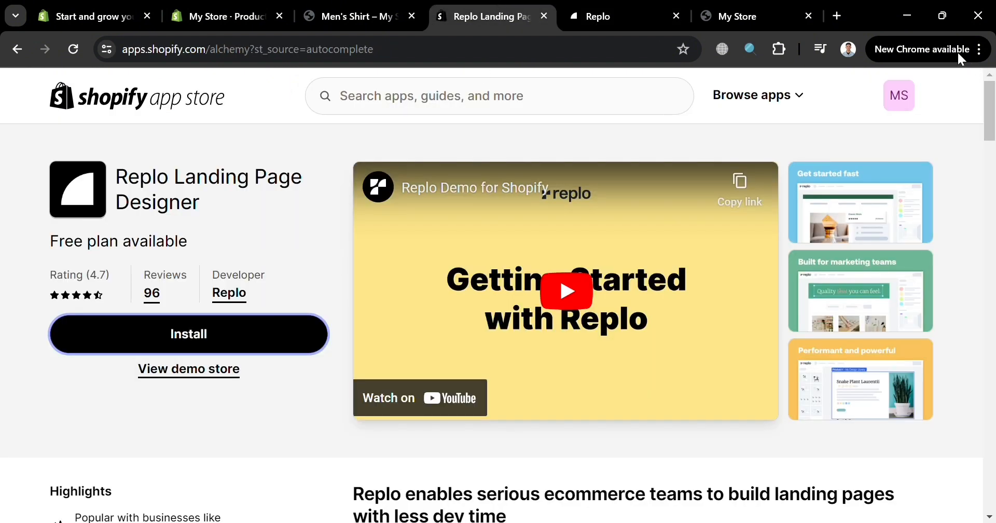